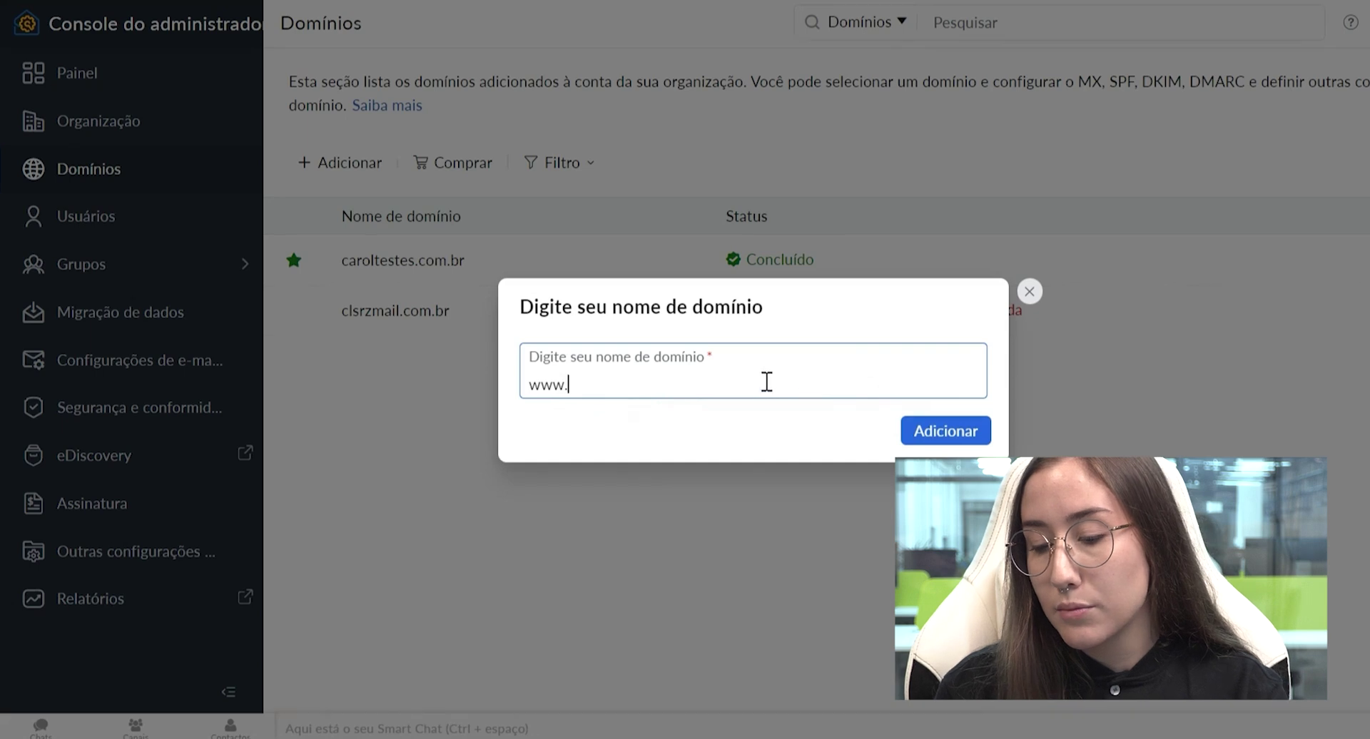
Step: Dismiss the new-domain prompt and open the ownership verification of clsrzmail.com.br from the domain list
click(1030, 293)
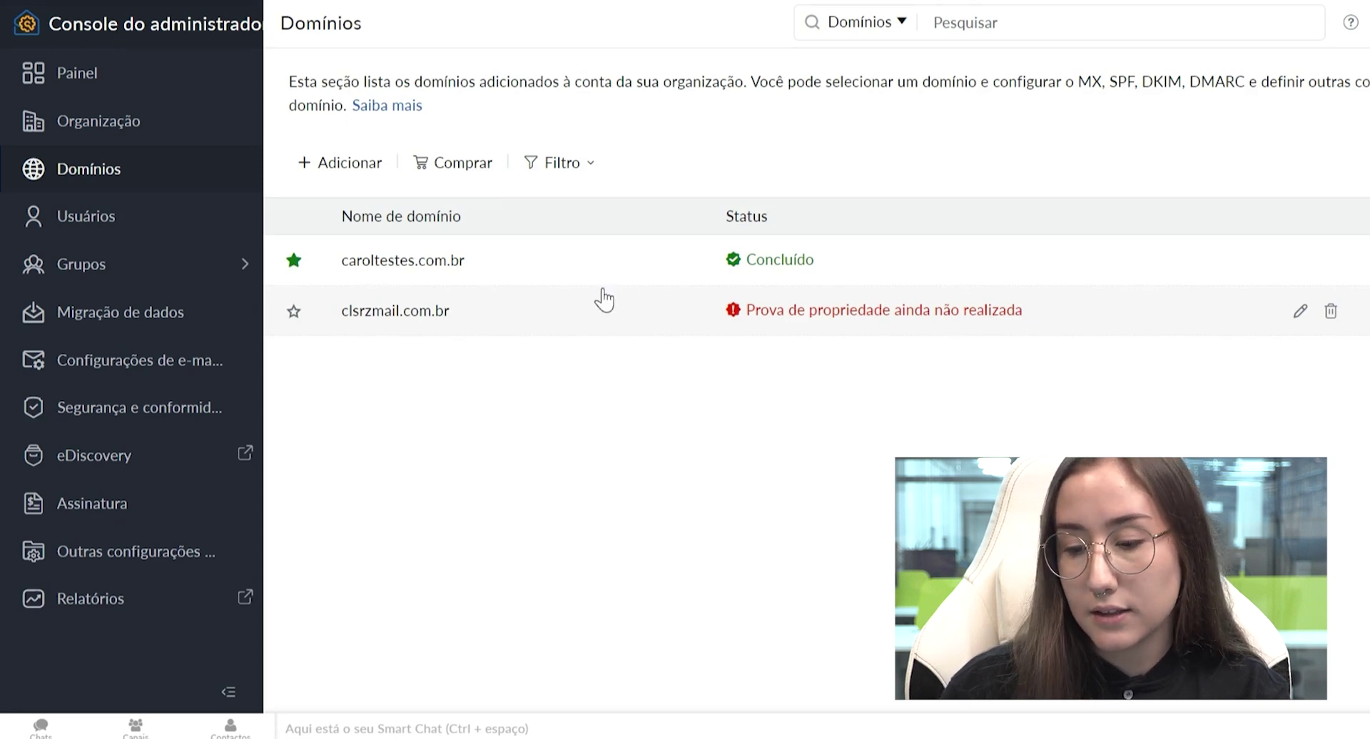
click(480, 312)
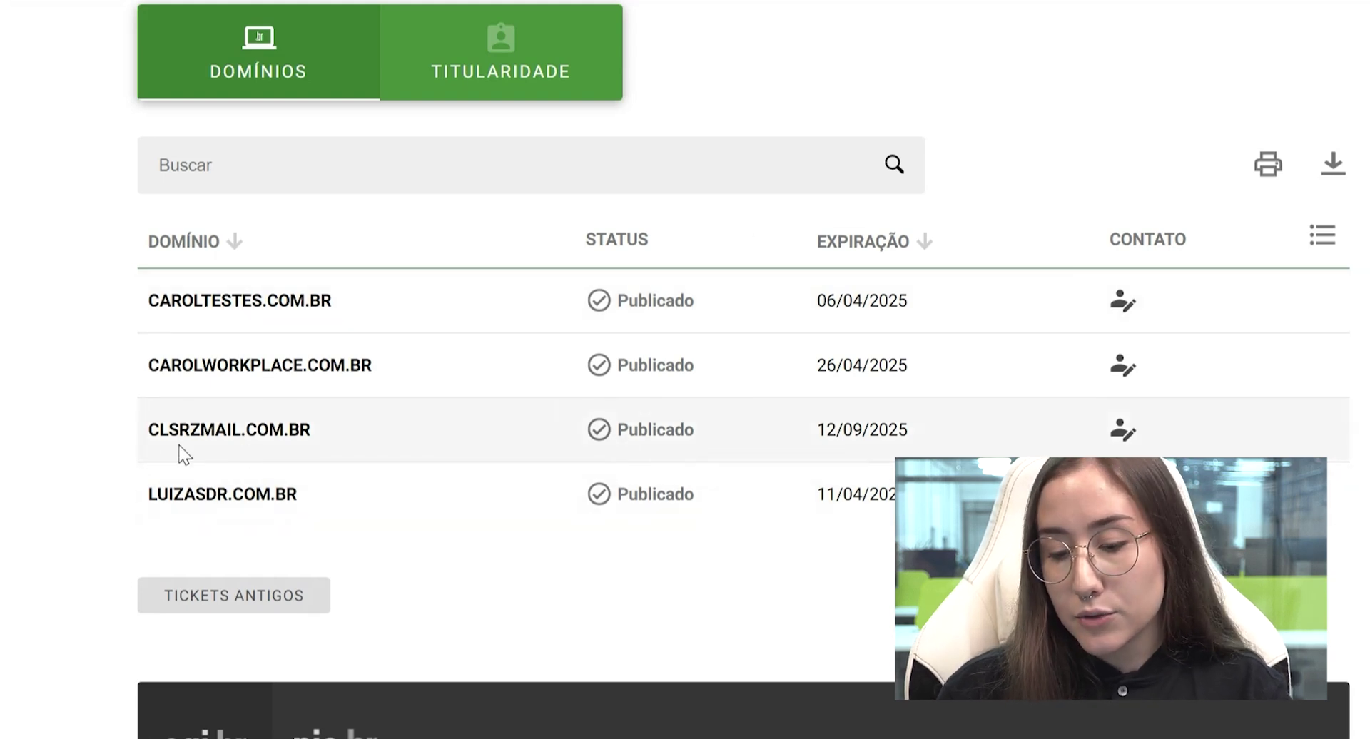
Step: In Registro.br, open the DNS zone configuration of clsrzmail.com.br and start a new entry
click(289, 440)
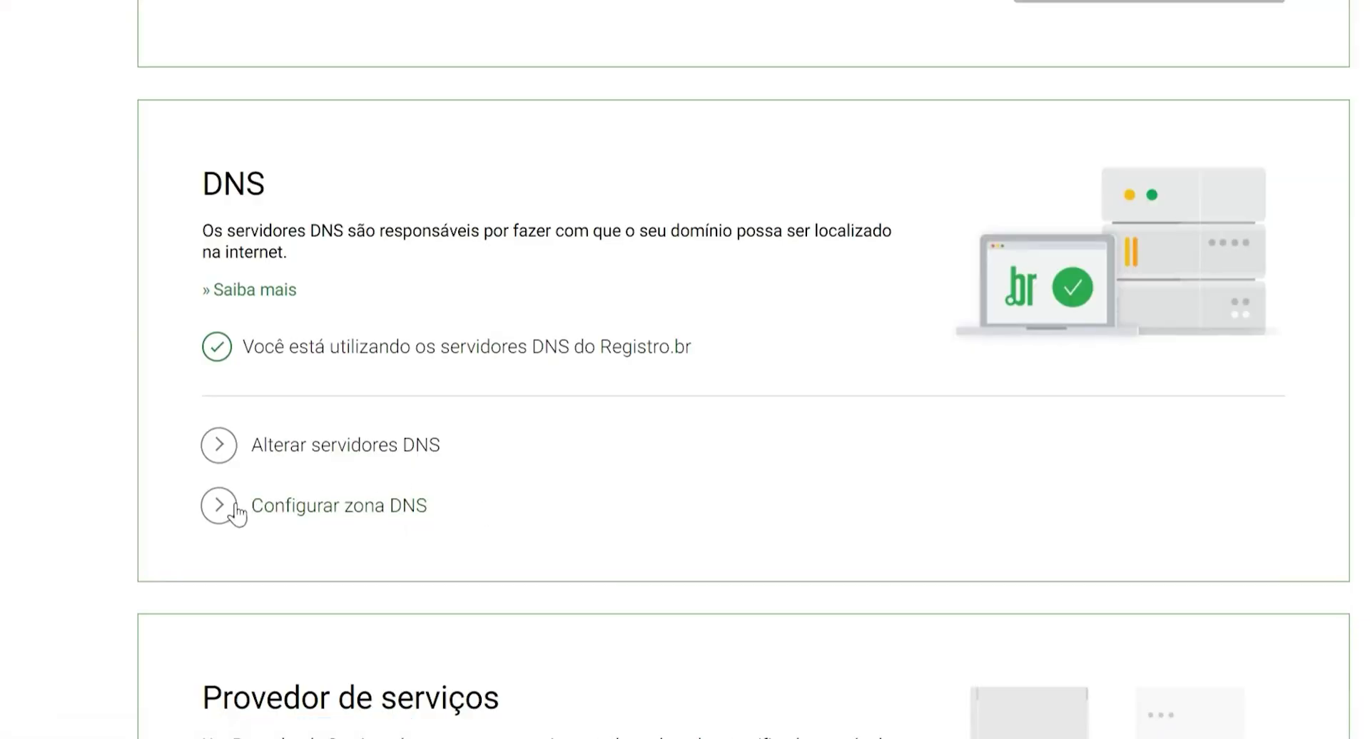
click(378, 508)
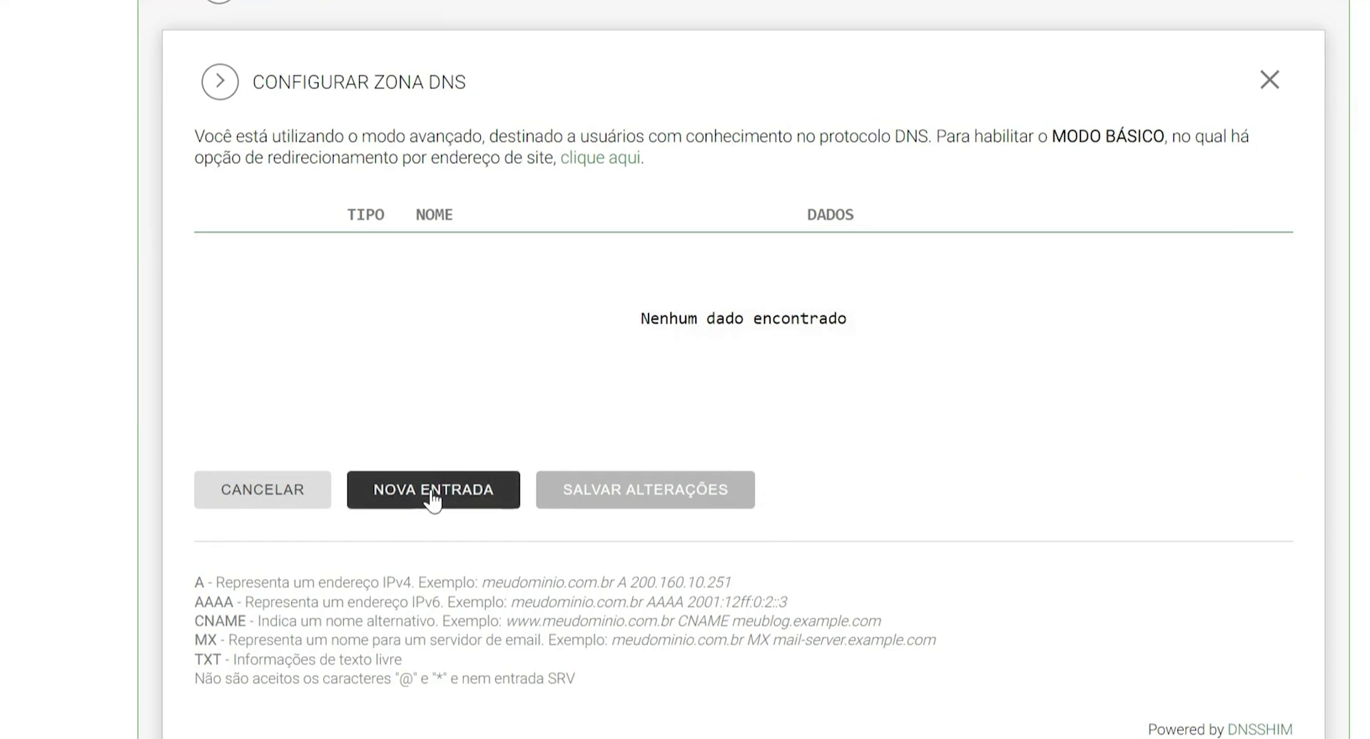
click(474, 498)
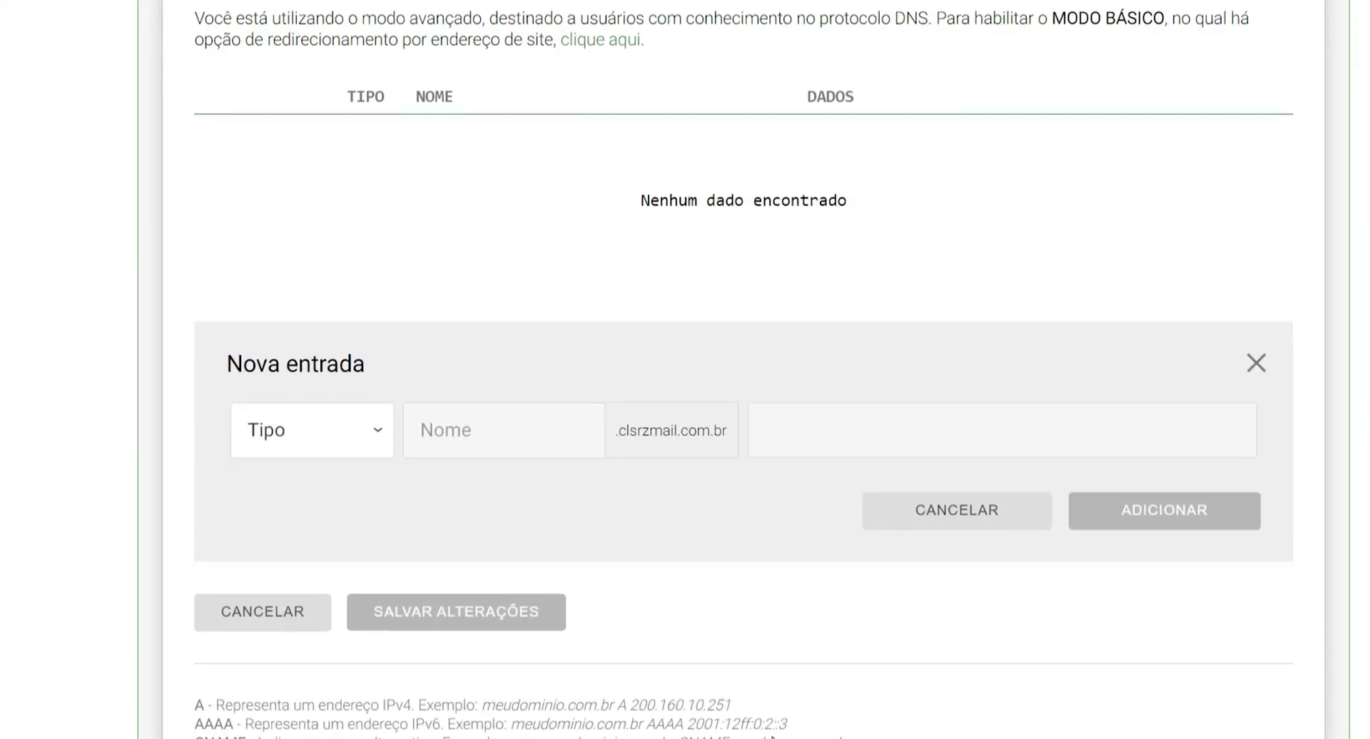
Step: Copy the TXT verification value for clsrzmail.com.br from the Zoho admin console and return to Registro.br
mouse_move(768, 721)
click(832, 717)
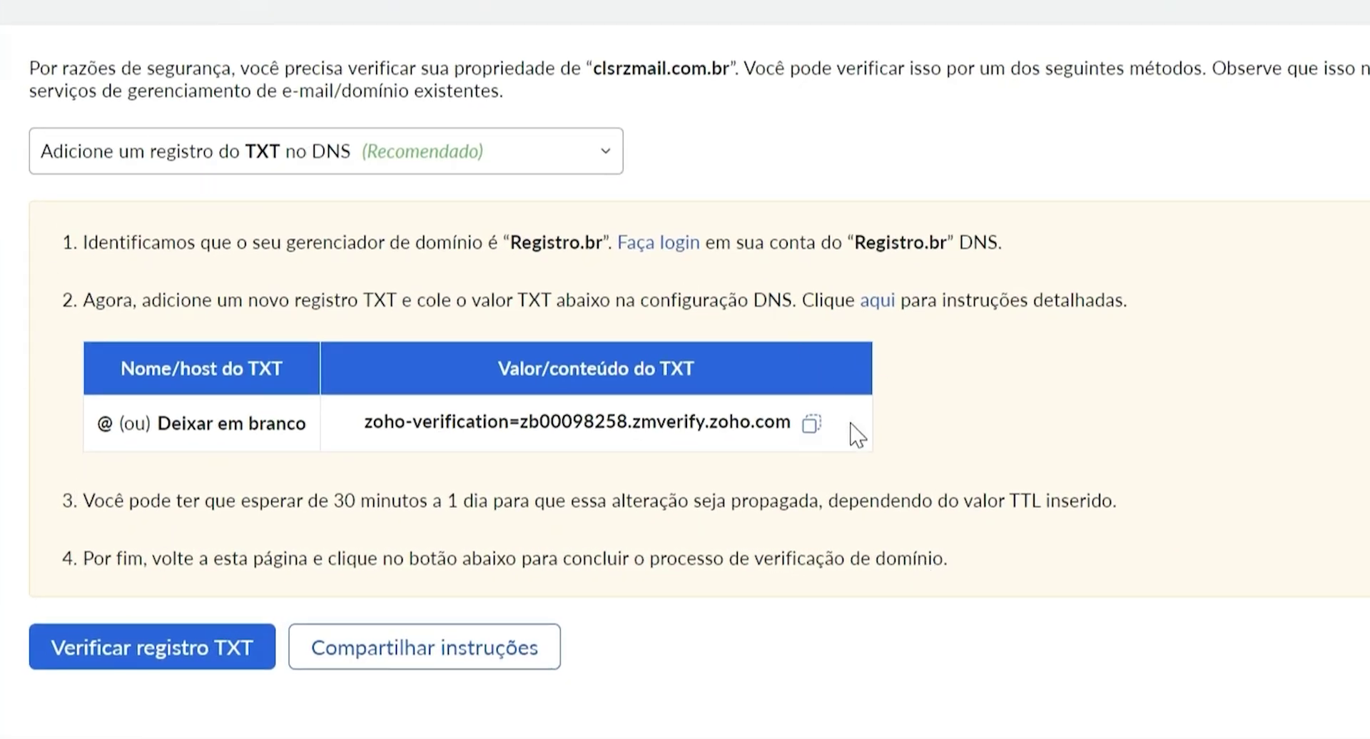
click(811, 424)
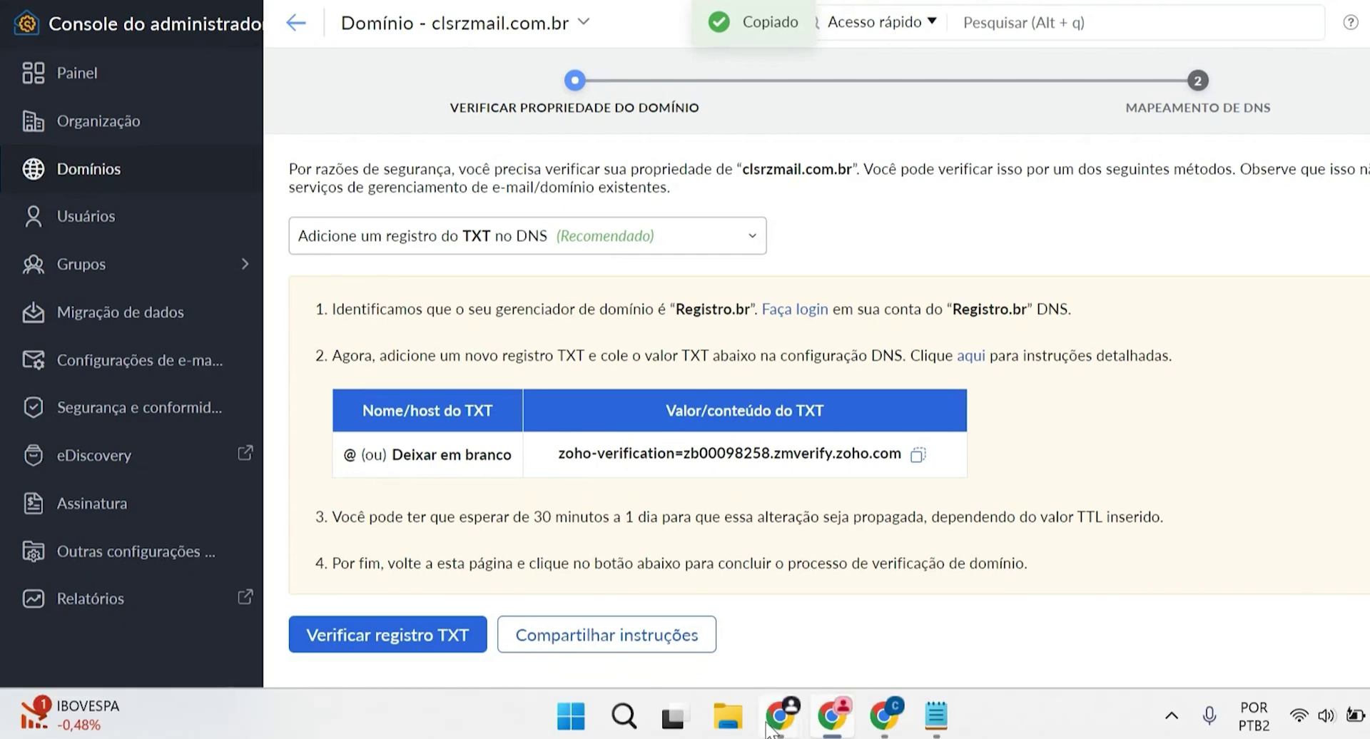
click(771, 726)
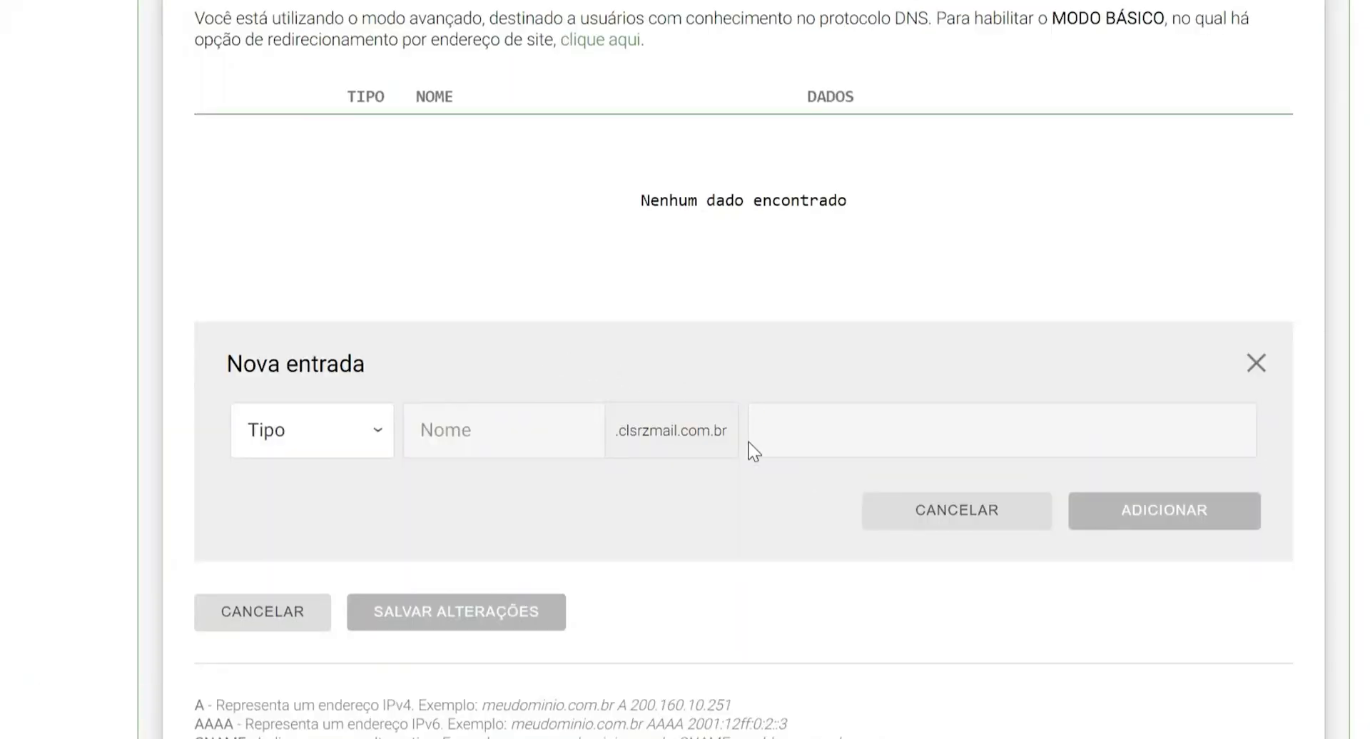
Step: Add a TXT record containing the copied domain verification value to the DNS zone, leaving the name blank, and save the changes
click(327, 426)
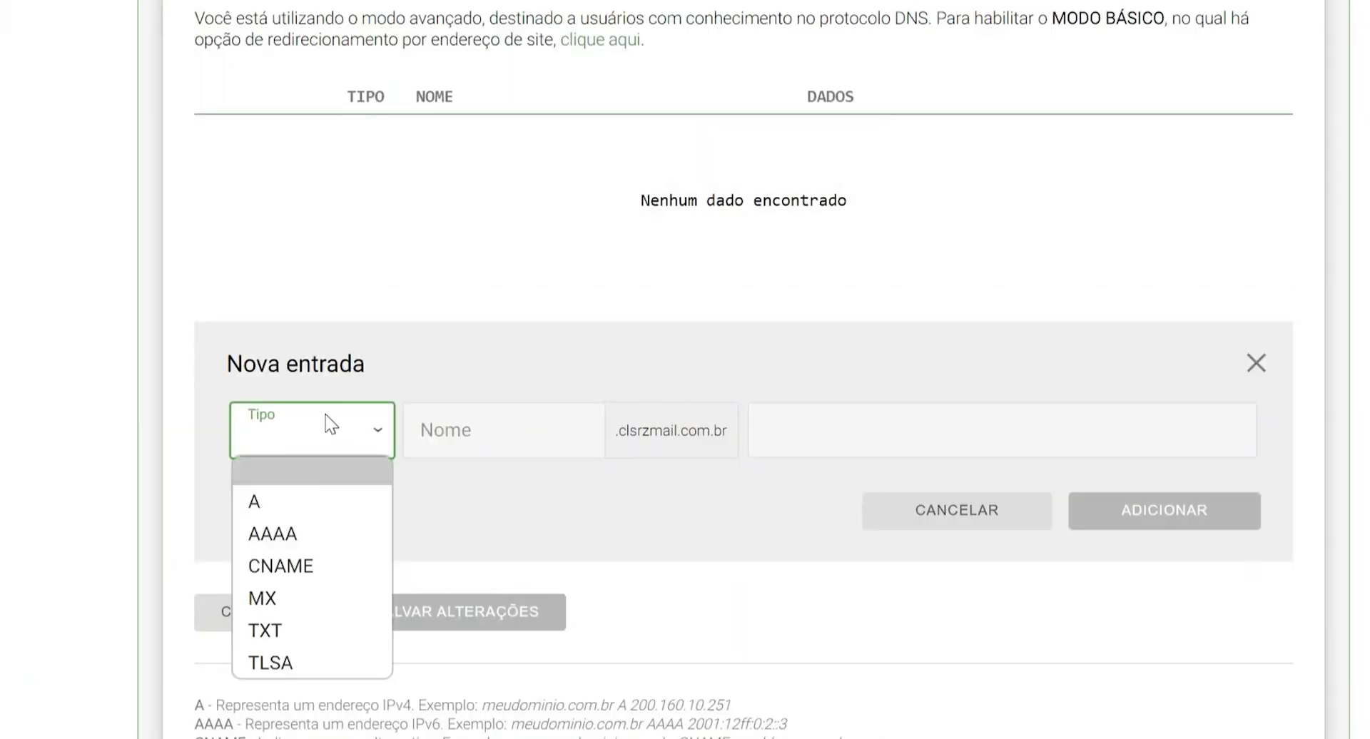
click(294, 630)
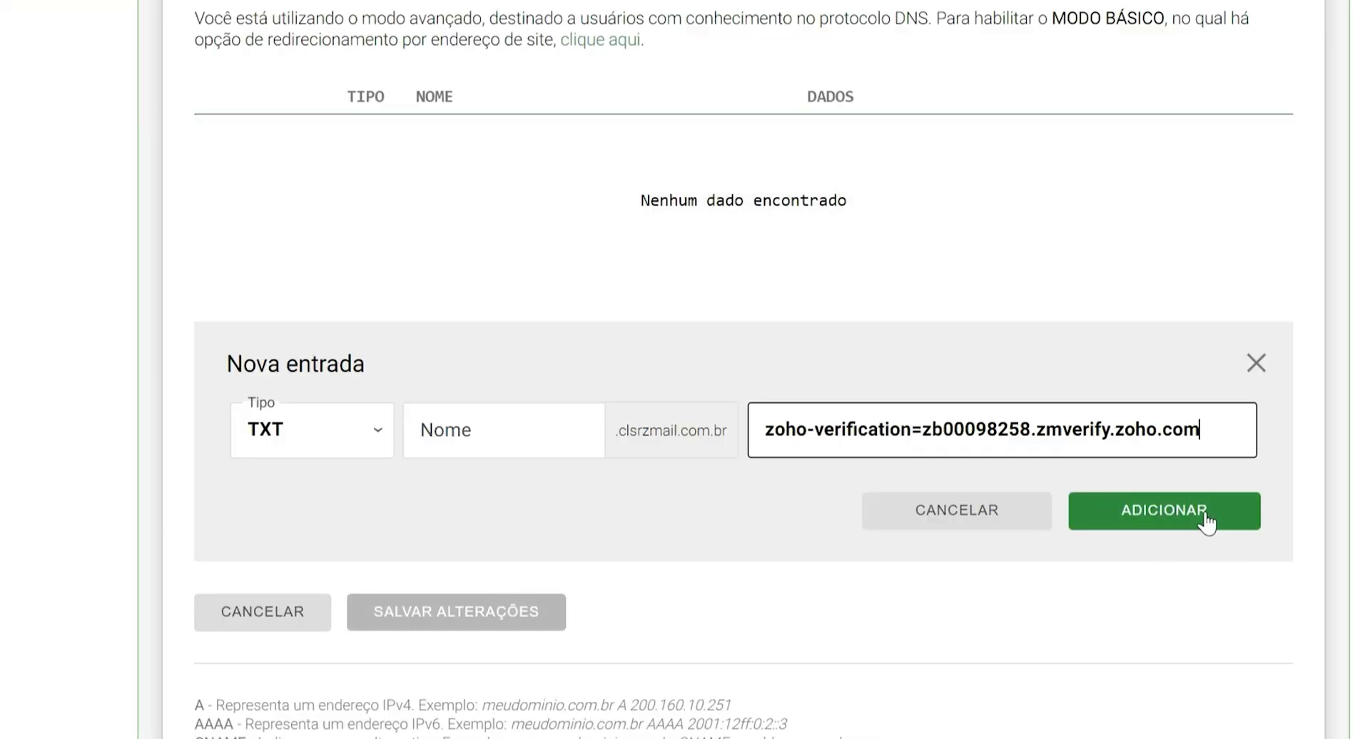
click(1205, 522)
scroll(1081, 307, up, 2)
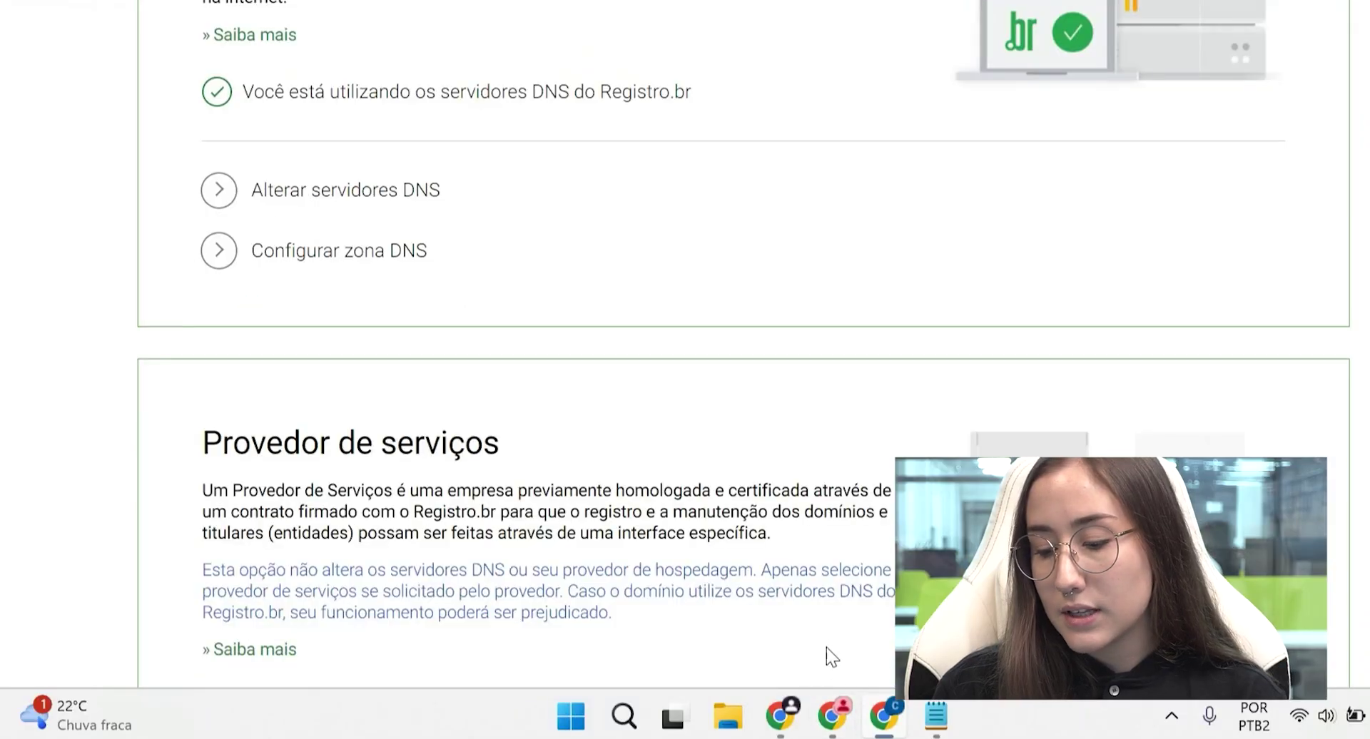
Step: In the Zoho admin console, verify ownership of clsrzmail.com.br through its TXT record and proceed to DNS mapping
click(833, 711)
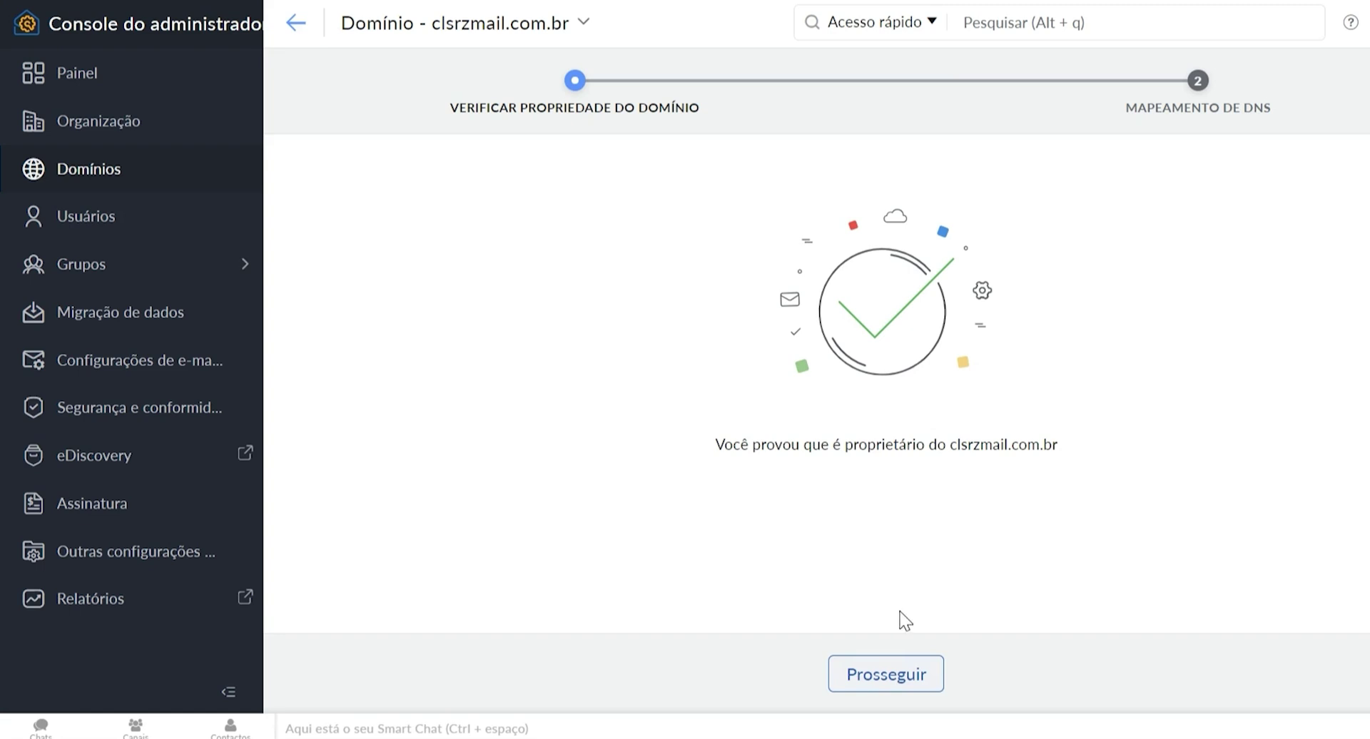
click(932, 675)
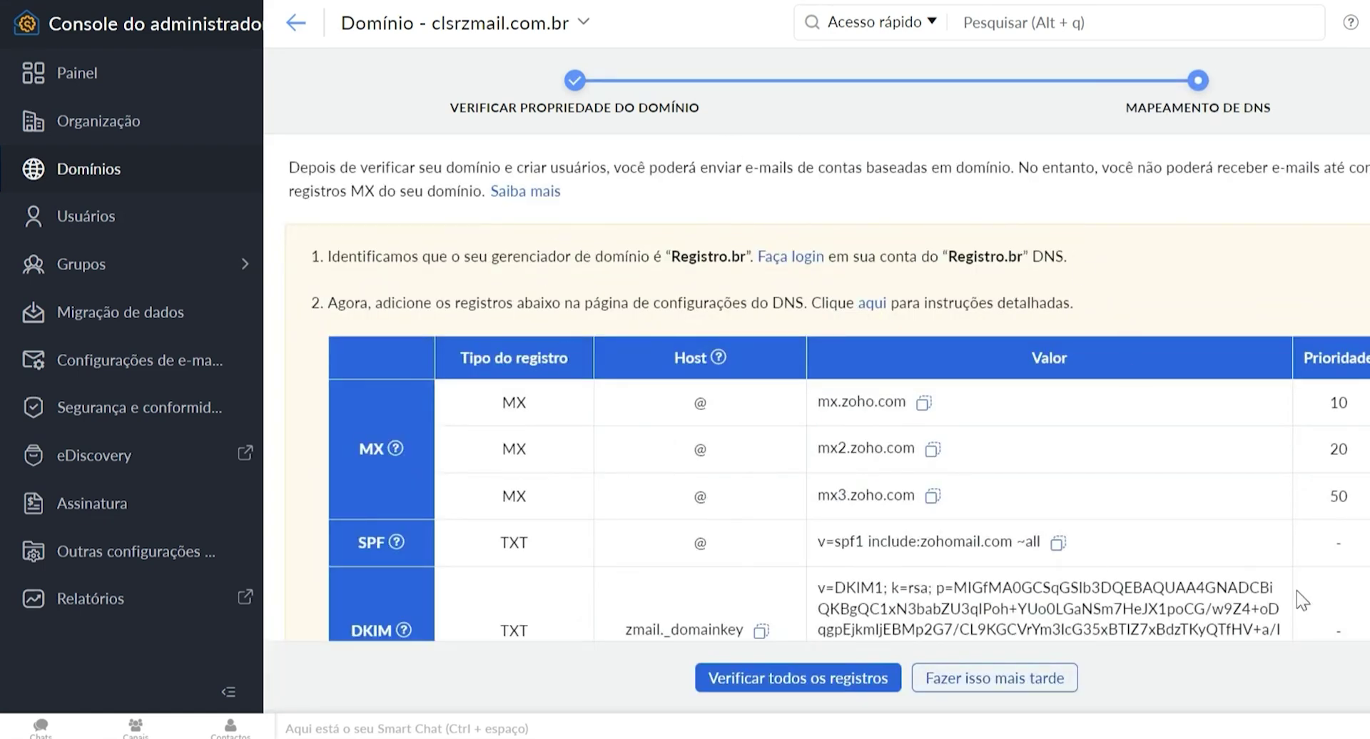
scroll(1296, 591, down, 4)
scroll(1144, 401, up, 2)
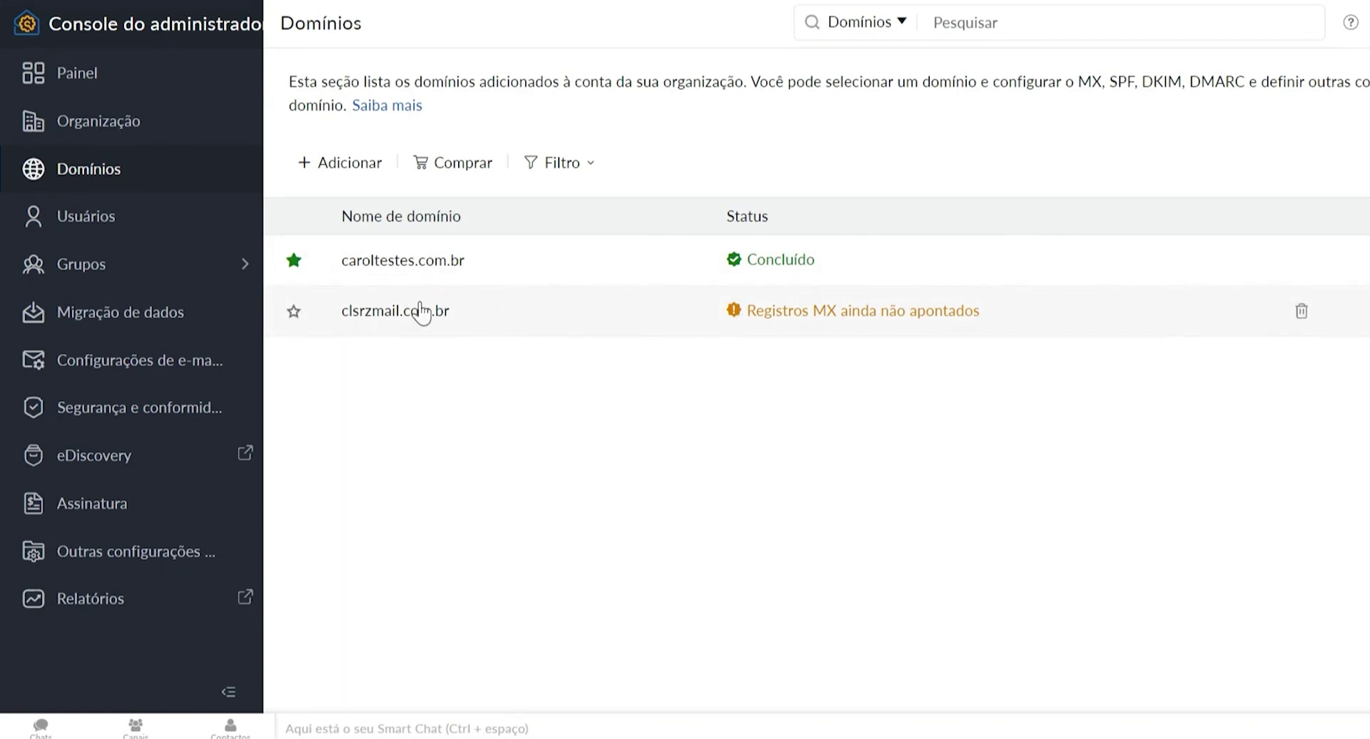
Step: Open the email configuration of clsrzmail.com.br and review its MX, SPF and DKIM settings, ending on the MX records
click(471, 312)
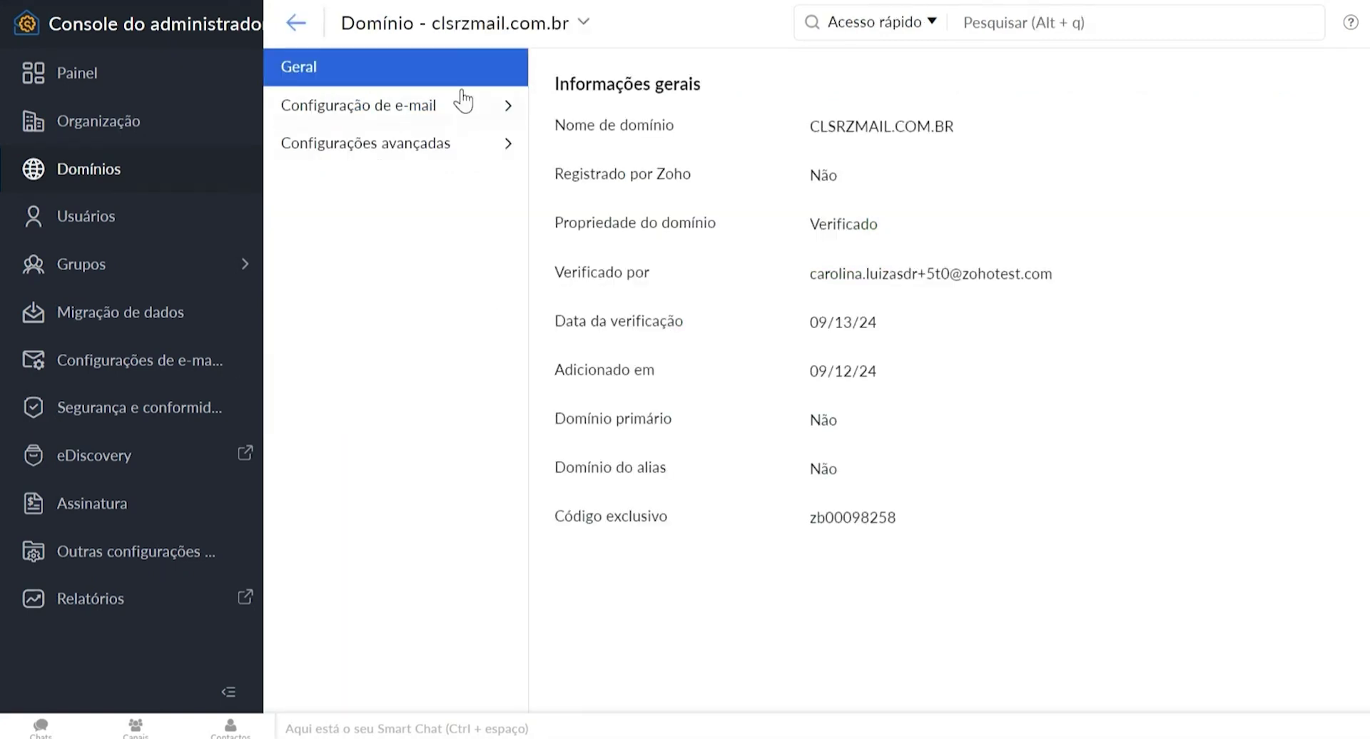
mouse_move(380, 118)
click(431, 112)
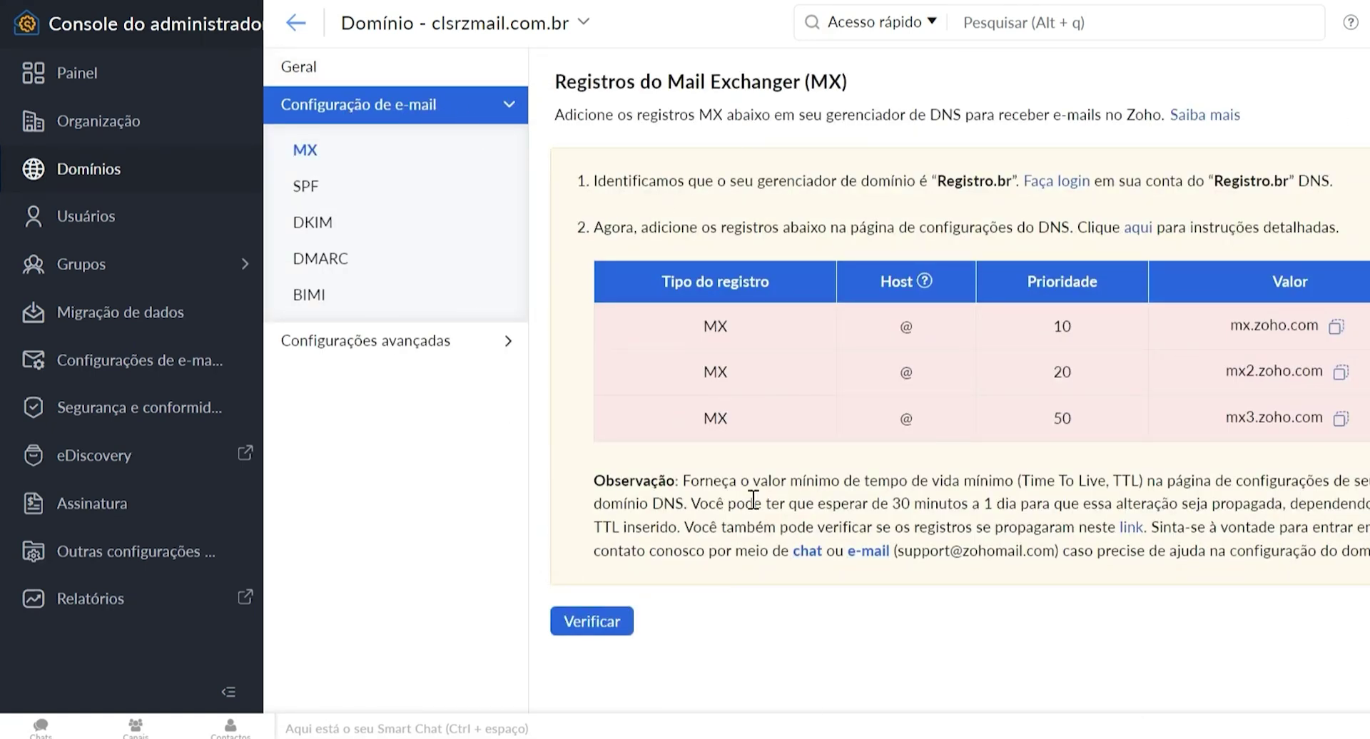
click(318, 188)
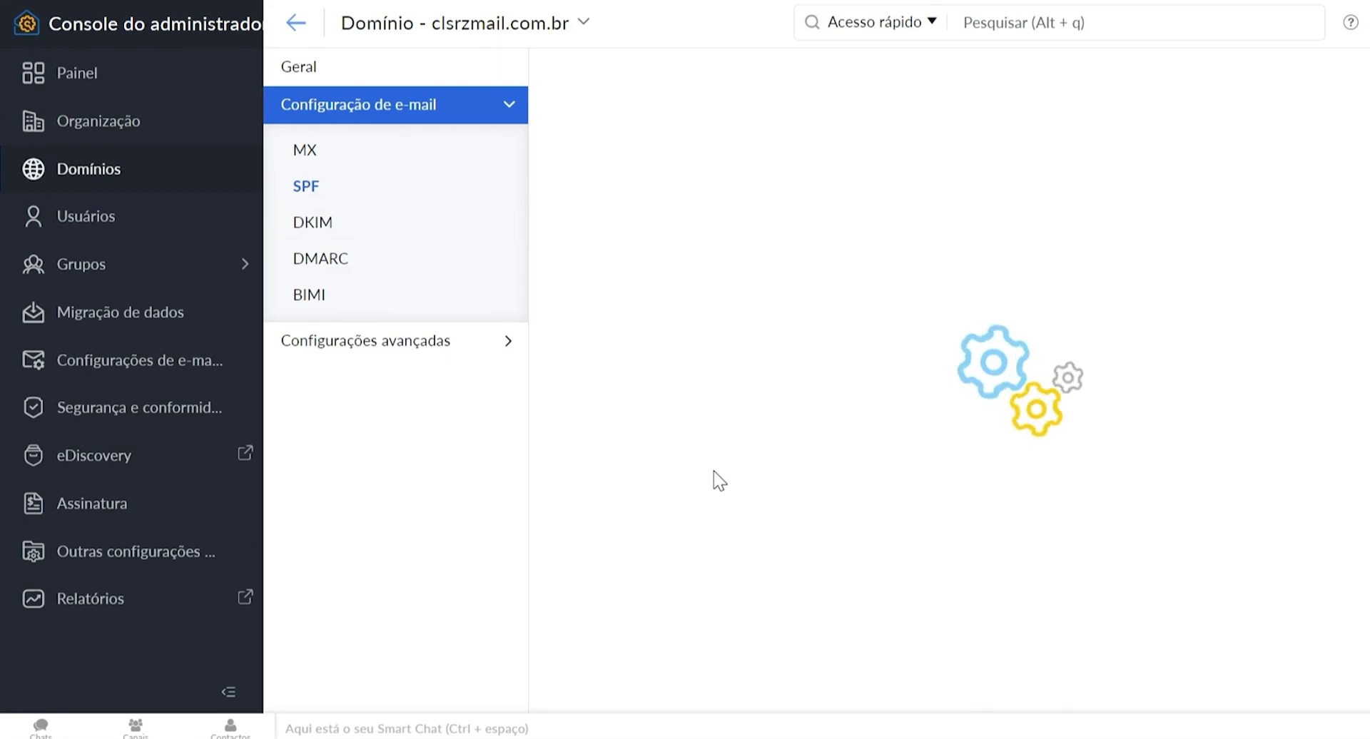
click(355, 223)
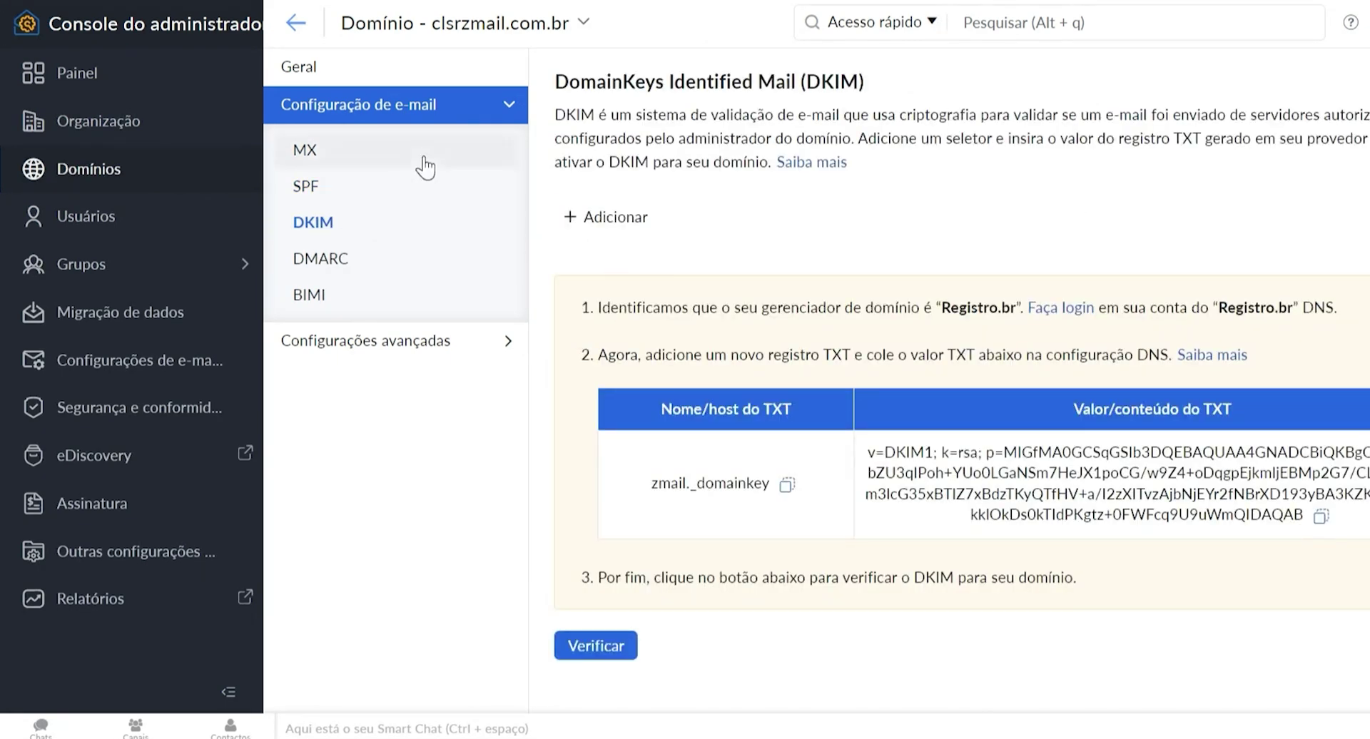
click(366, 149)
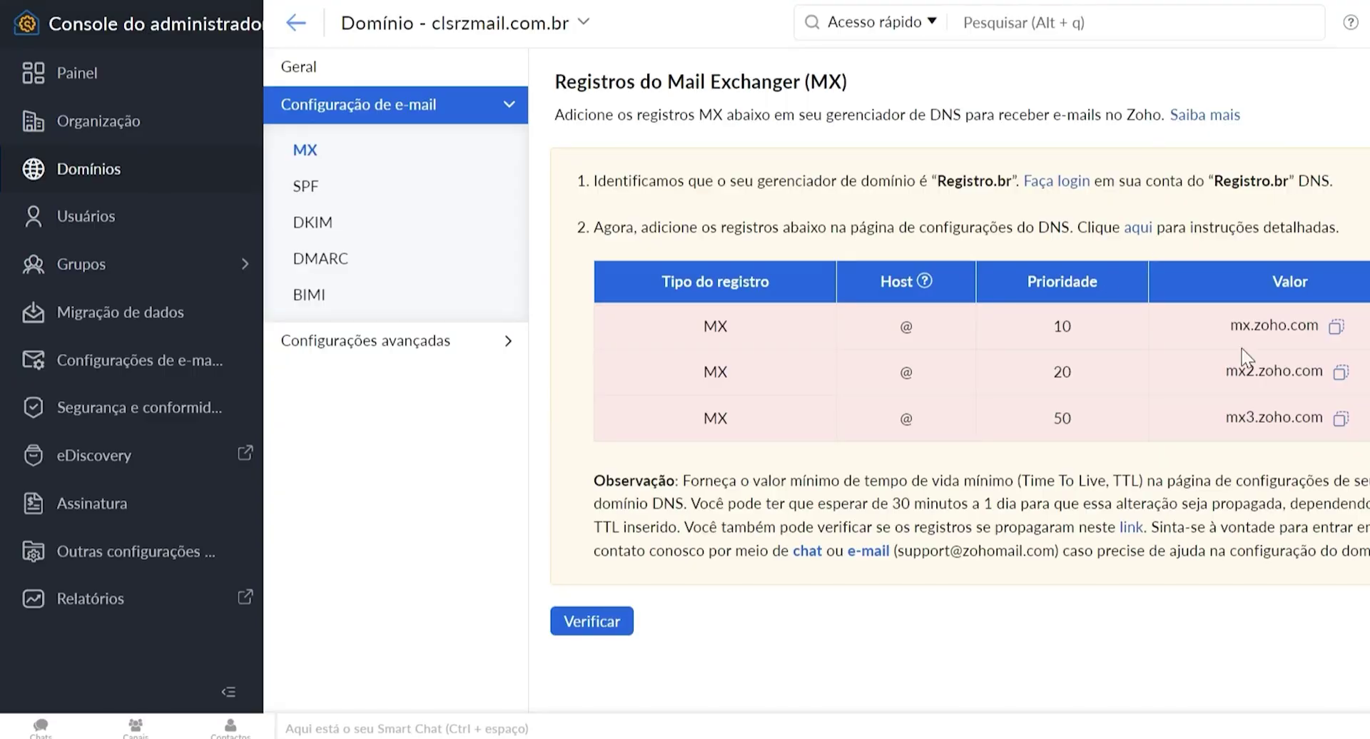
Step: Copy the mx.zoho.com server value and start a new entry in the Registro.br DNS zone of clsrzmail.com.br
click(1337, 328)
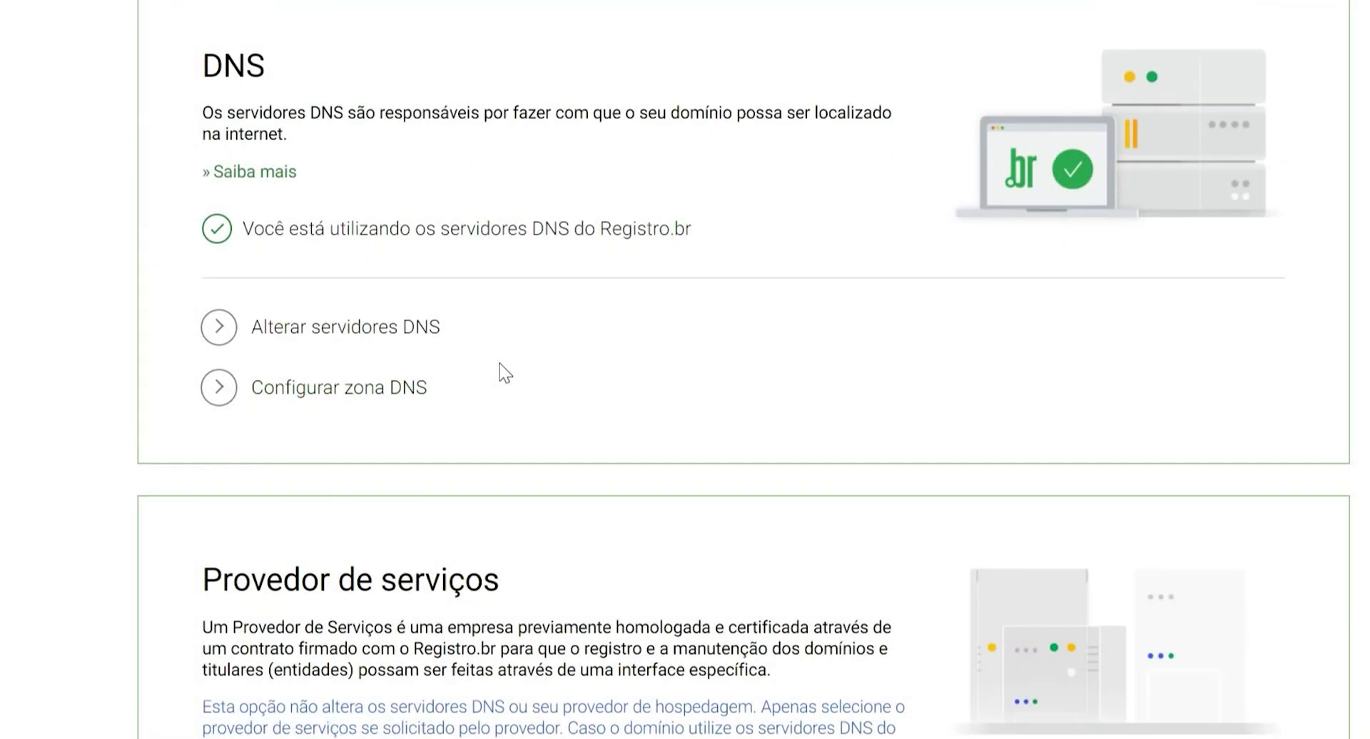
click(321, 389)
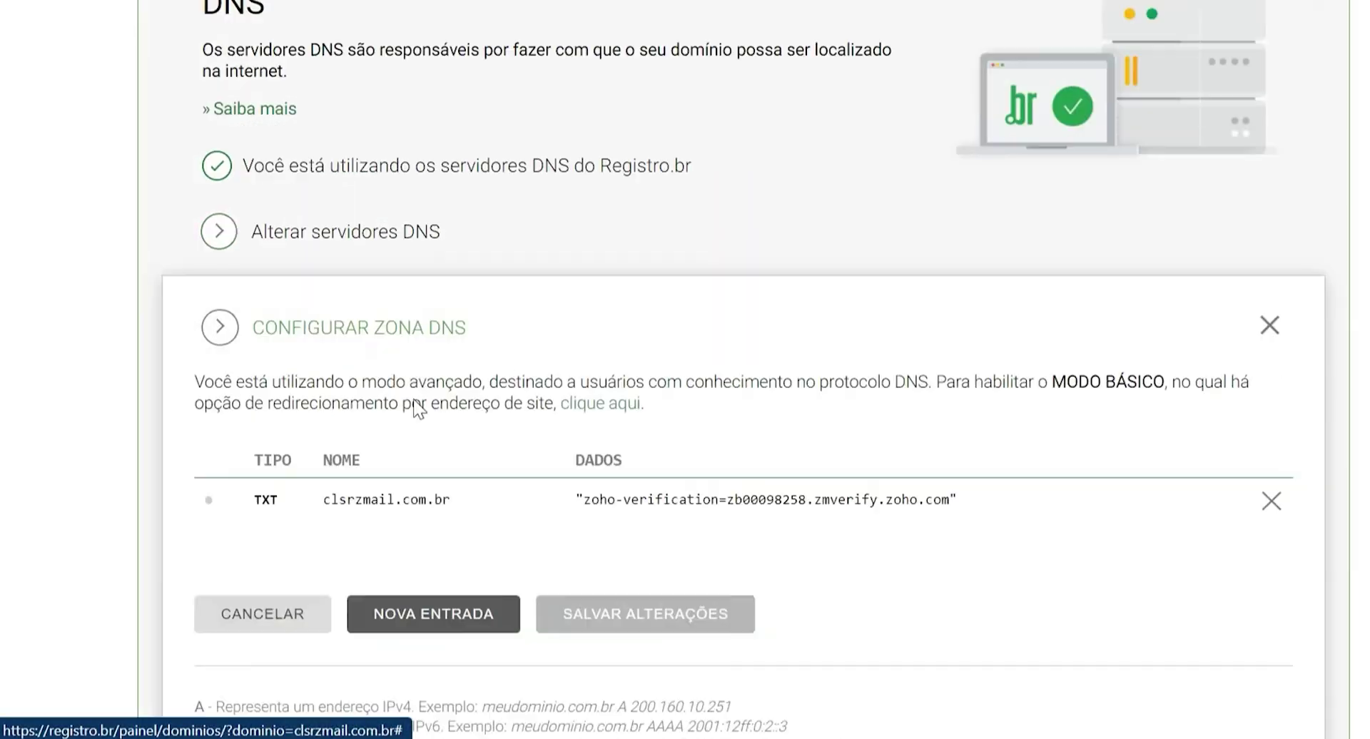
click(438, 366)
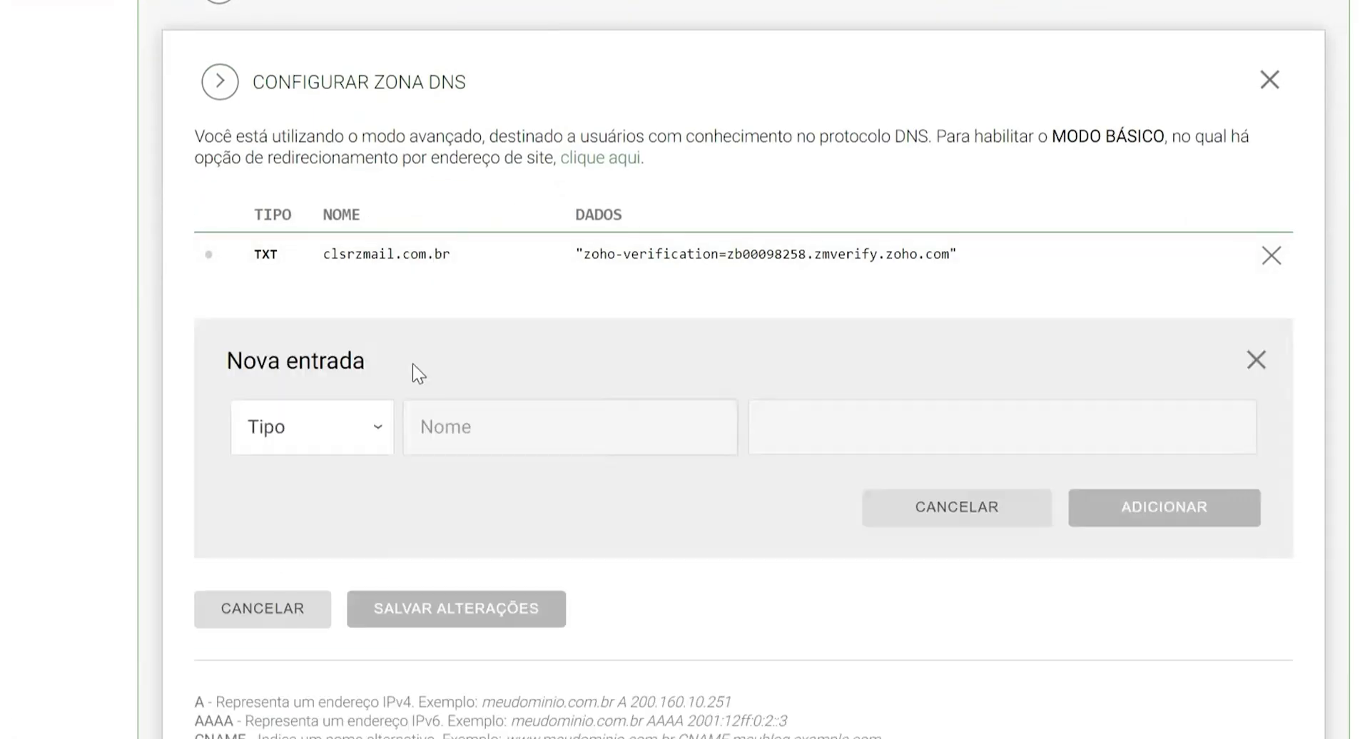
Step: Add an MX record to the DNS zone with priority 10 and mail server mx.zoho.com, leaving the name blank
click(353, 421)
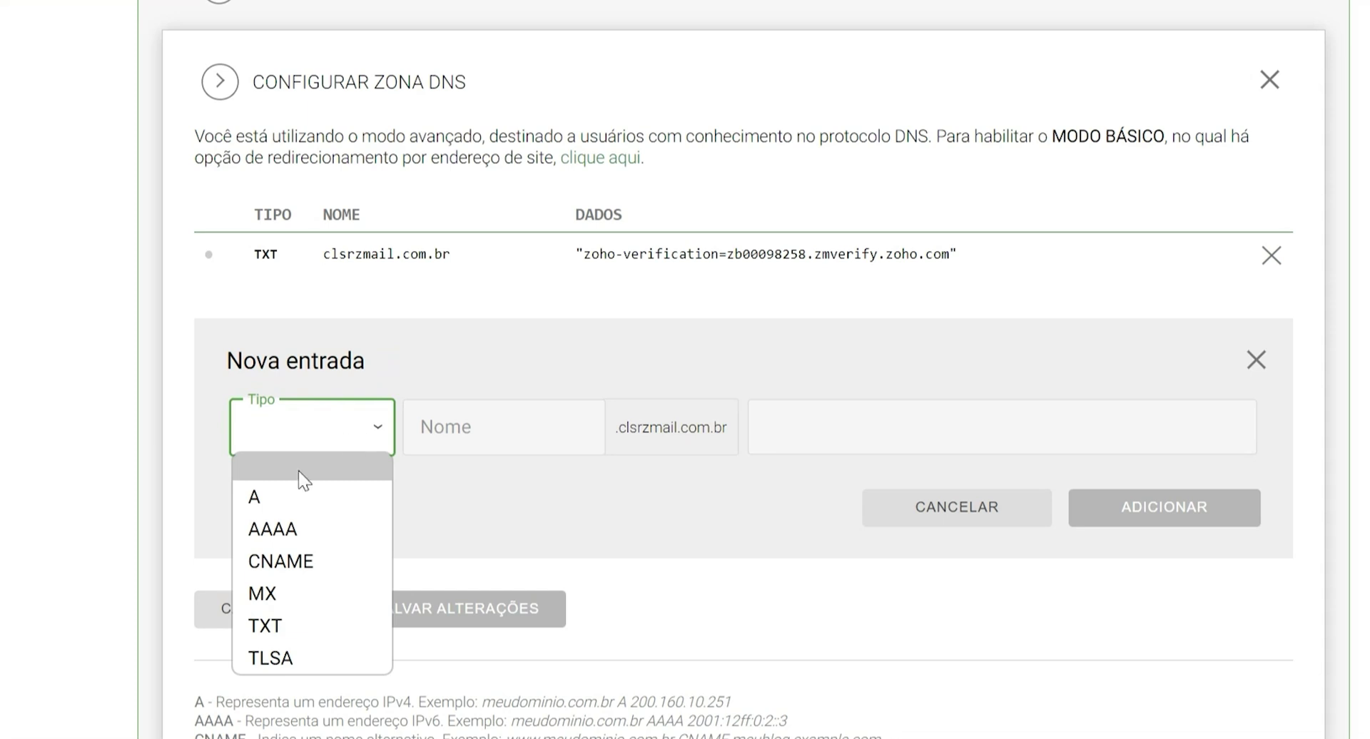
click(316, 587)
click(824, 418)
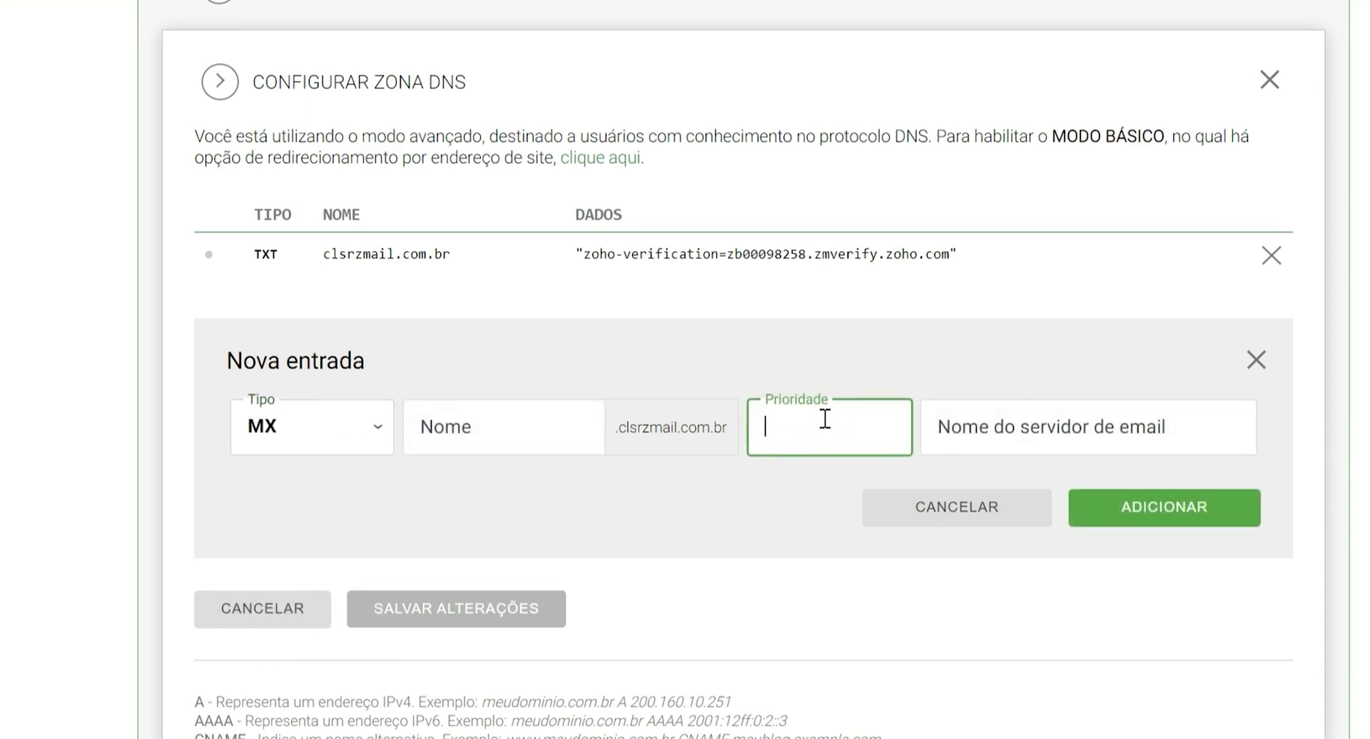
text(10)
key(Tab)
click(1085, 426)
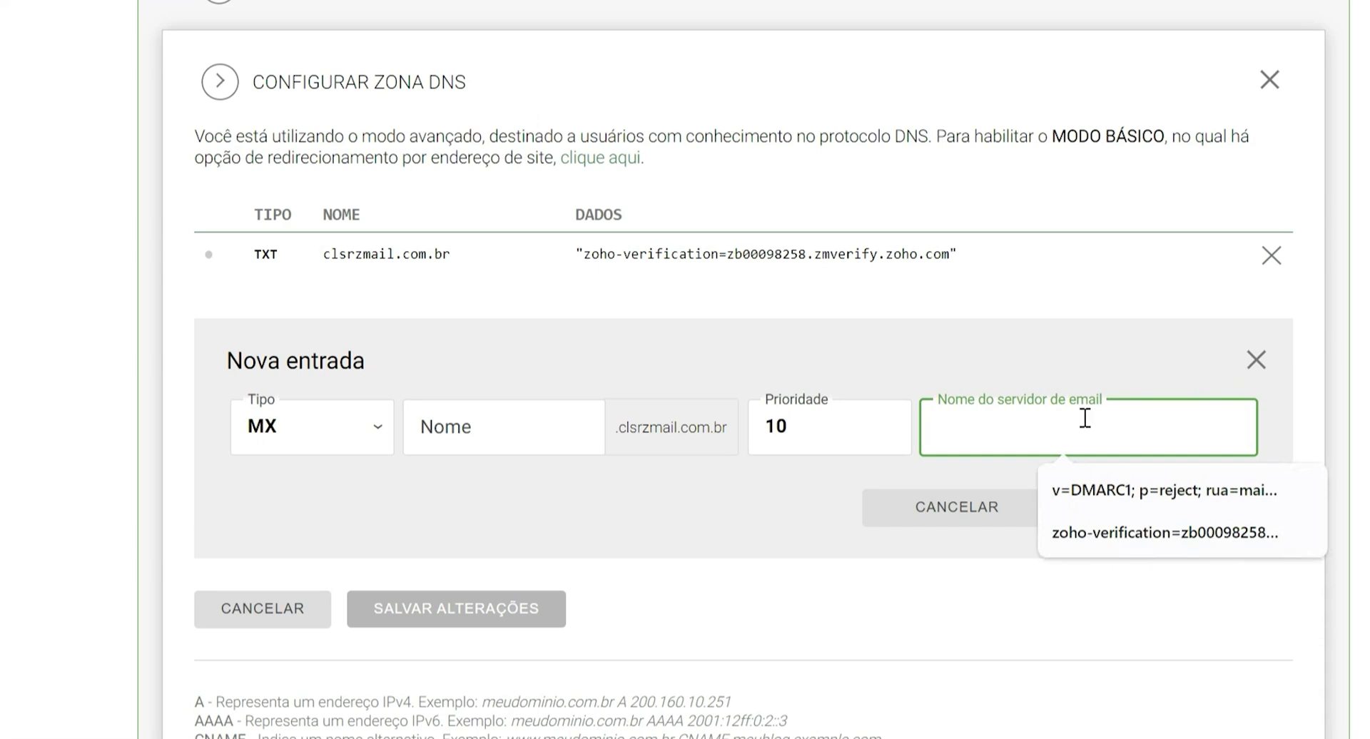
key(ctrl+v)
click(1135, 478)
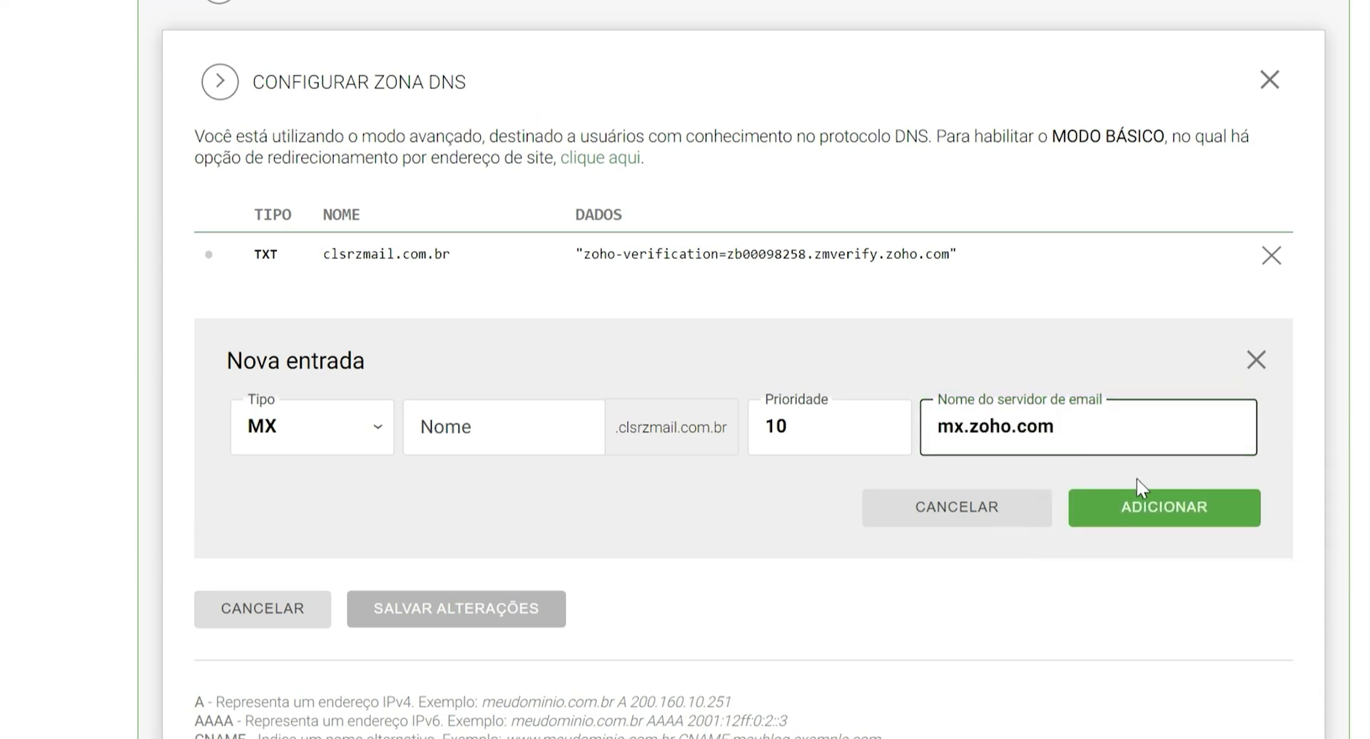
click(1188, 512)
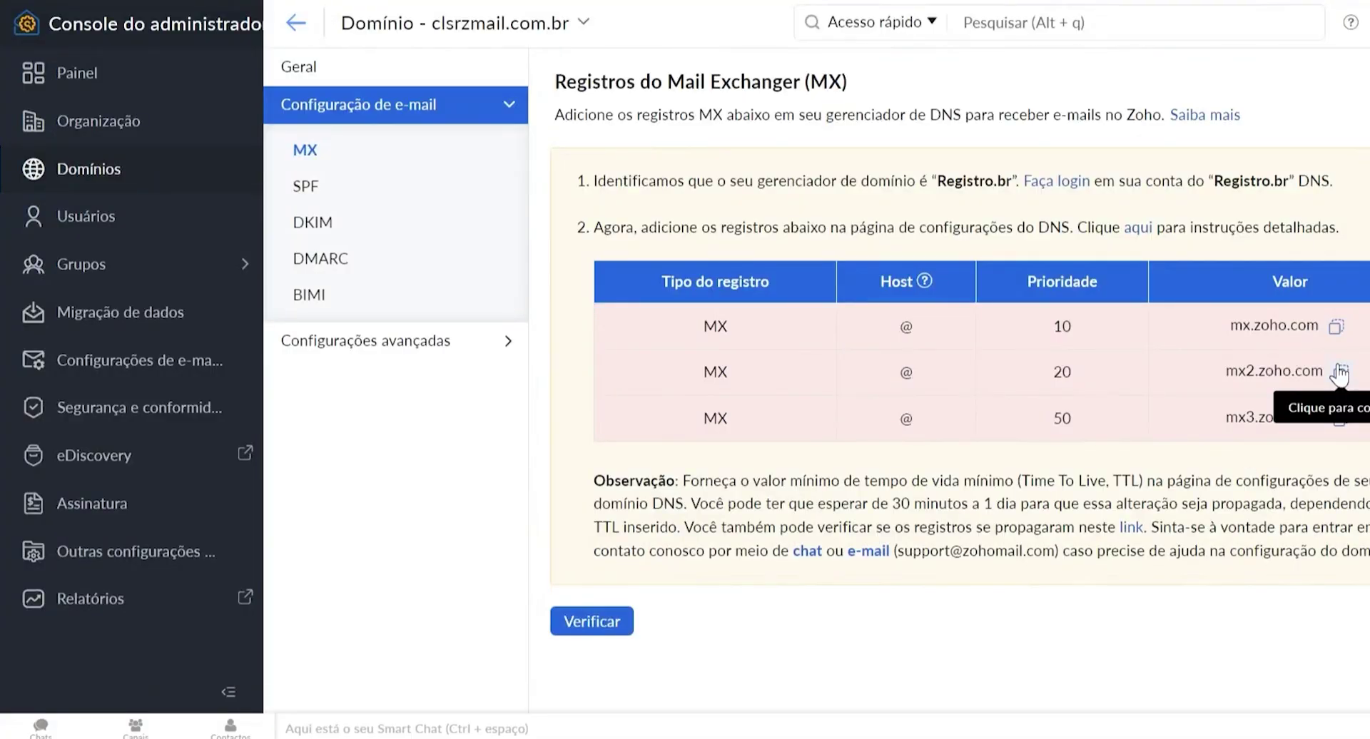
Step: Copy mx2.zoho.com from Zoho's MX records and add it to the DNS zone as an MX record with priority 20
click(1336, 370)
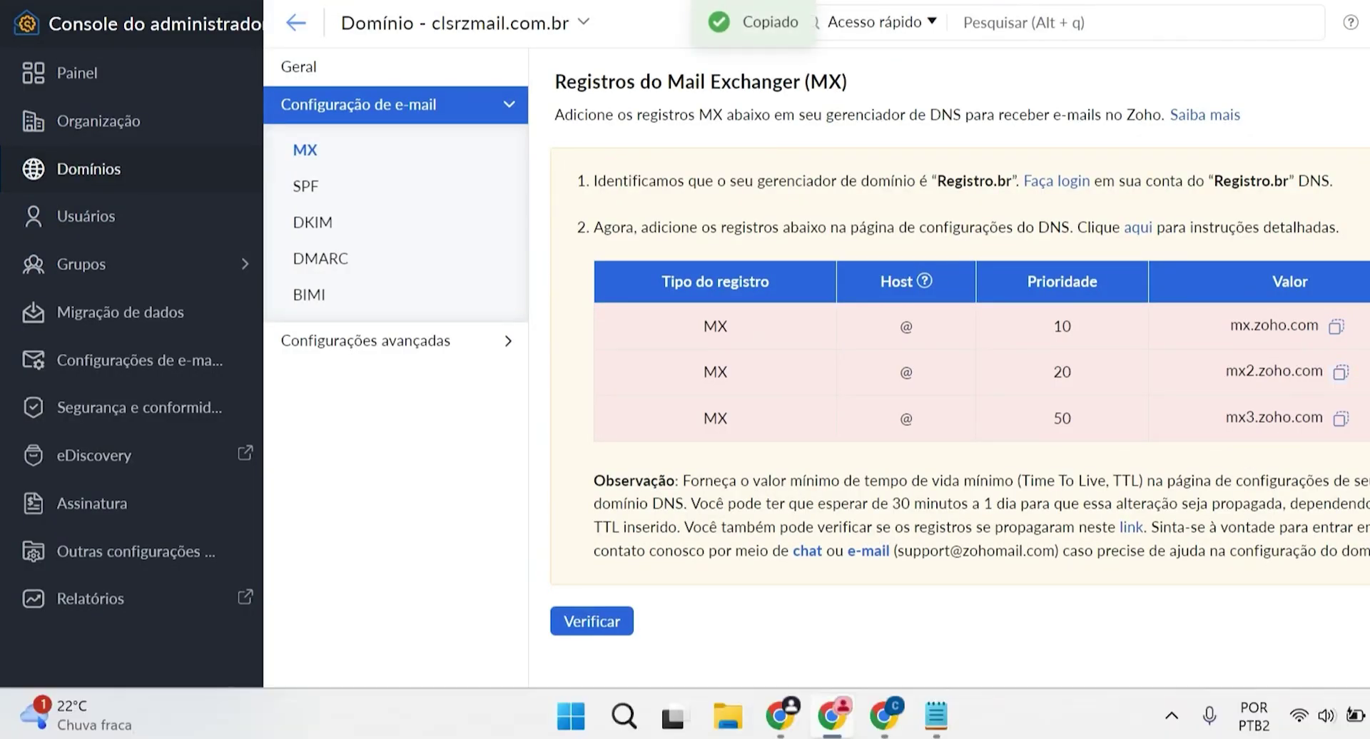
click(879, 718)
click(811, 489)
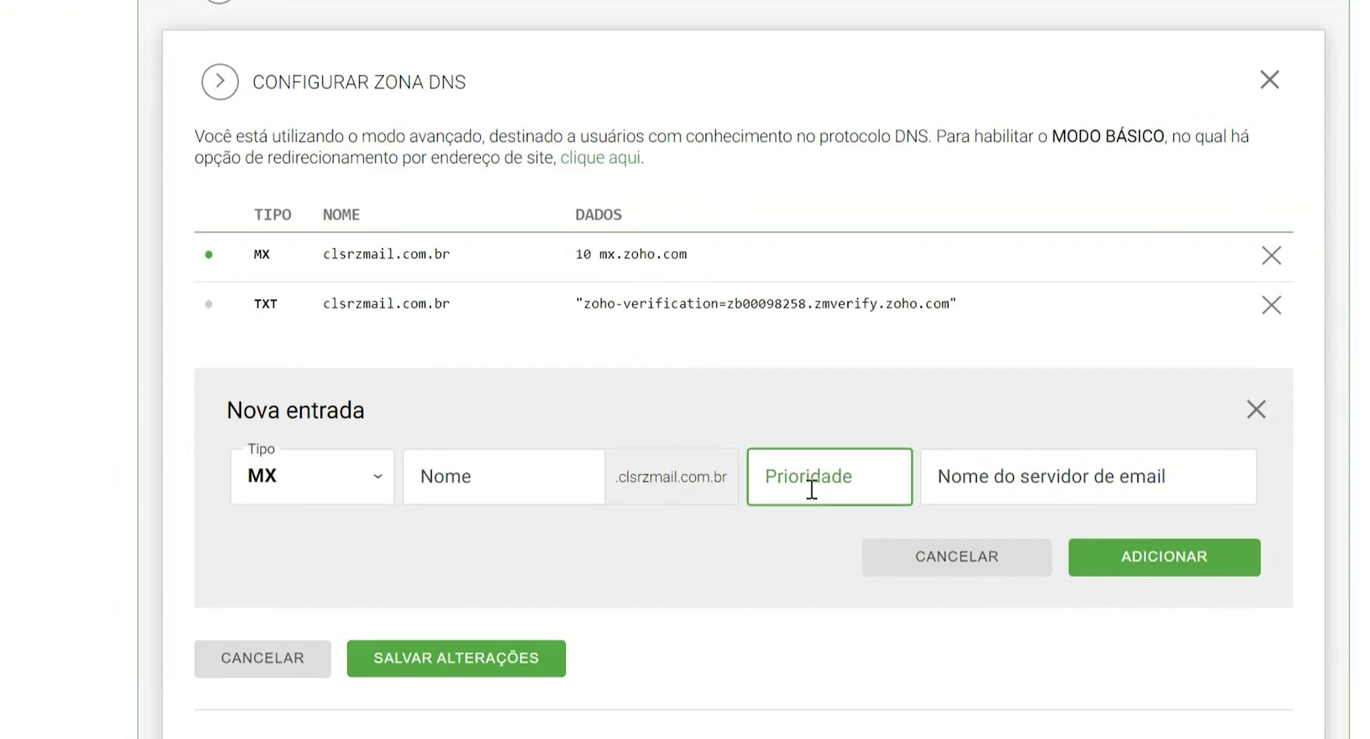
text(20)
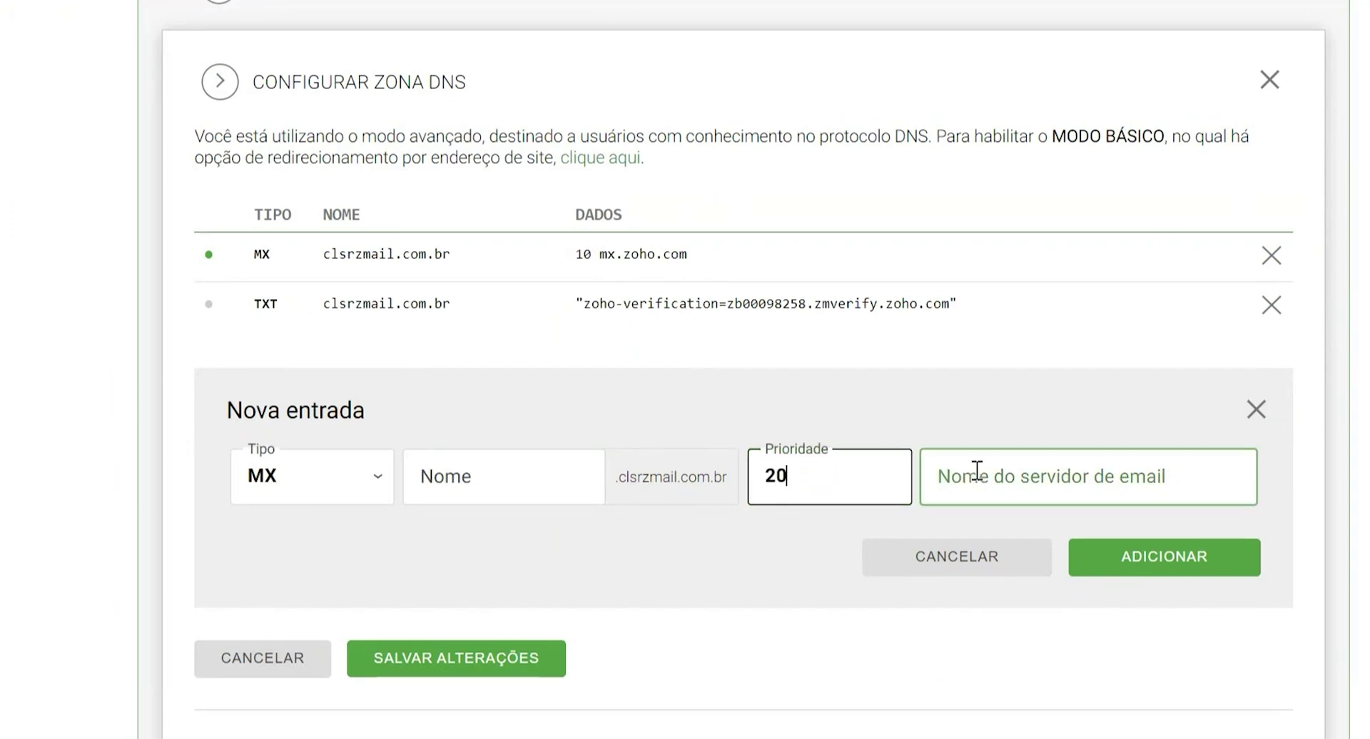
click(989, 472)
key(ctrl+v)
click(640, 444)
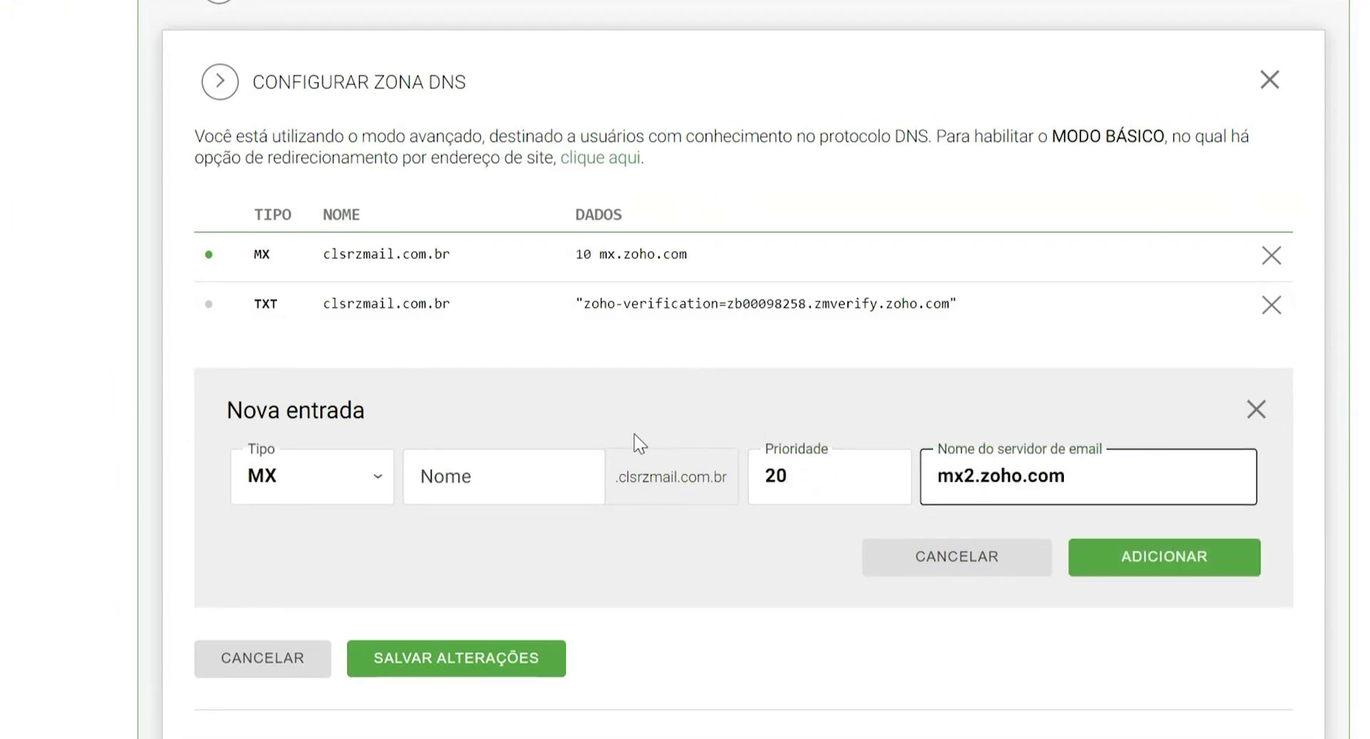
click(1113, 562)
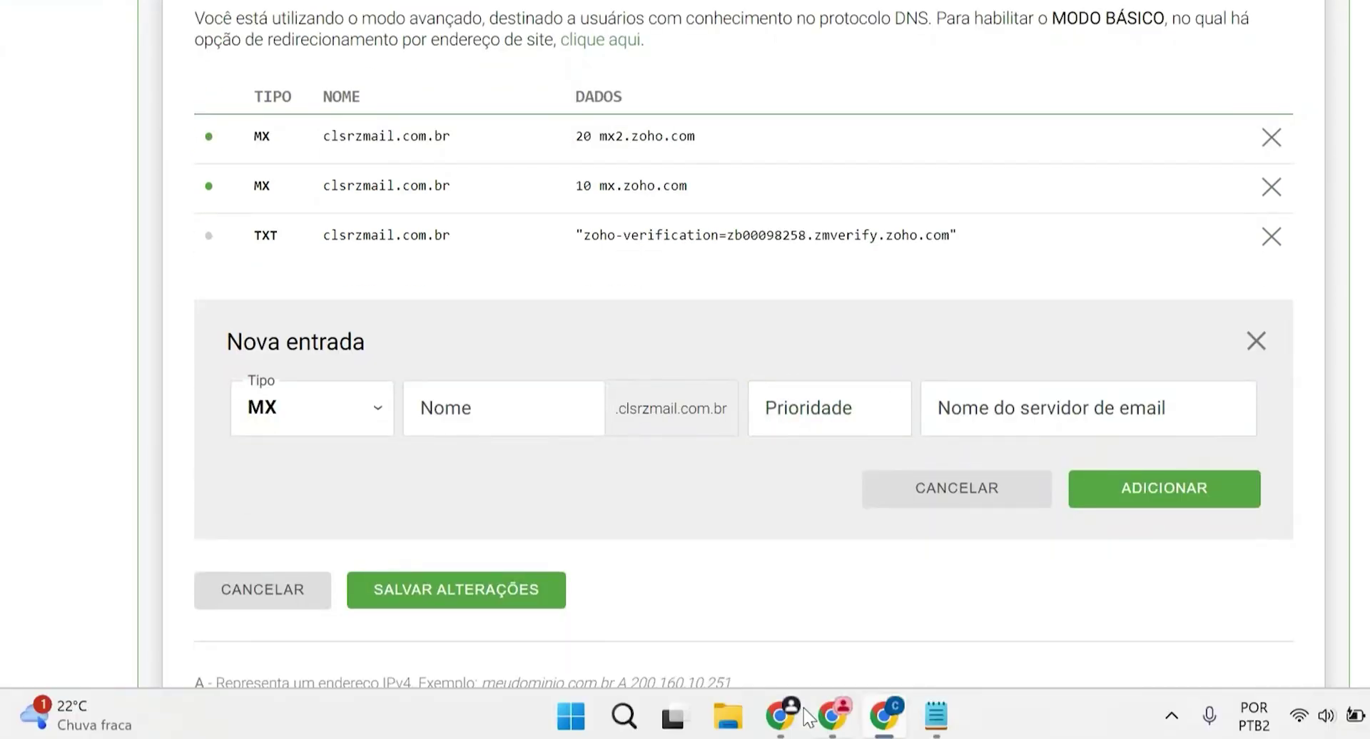
Step: Copy mx3.zoho.com from Zoho's MX records and add it to the Registro.br DNS zone as an MX record with priority 50
click(831, 715)
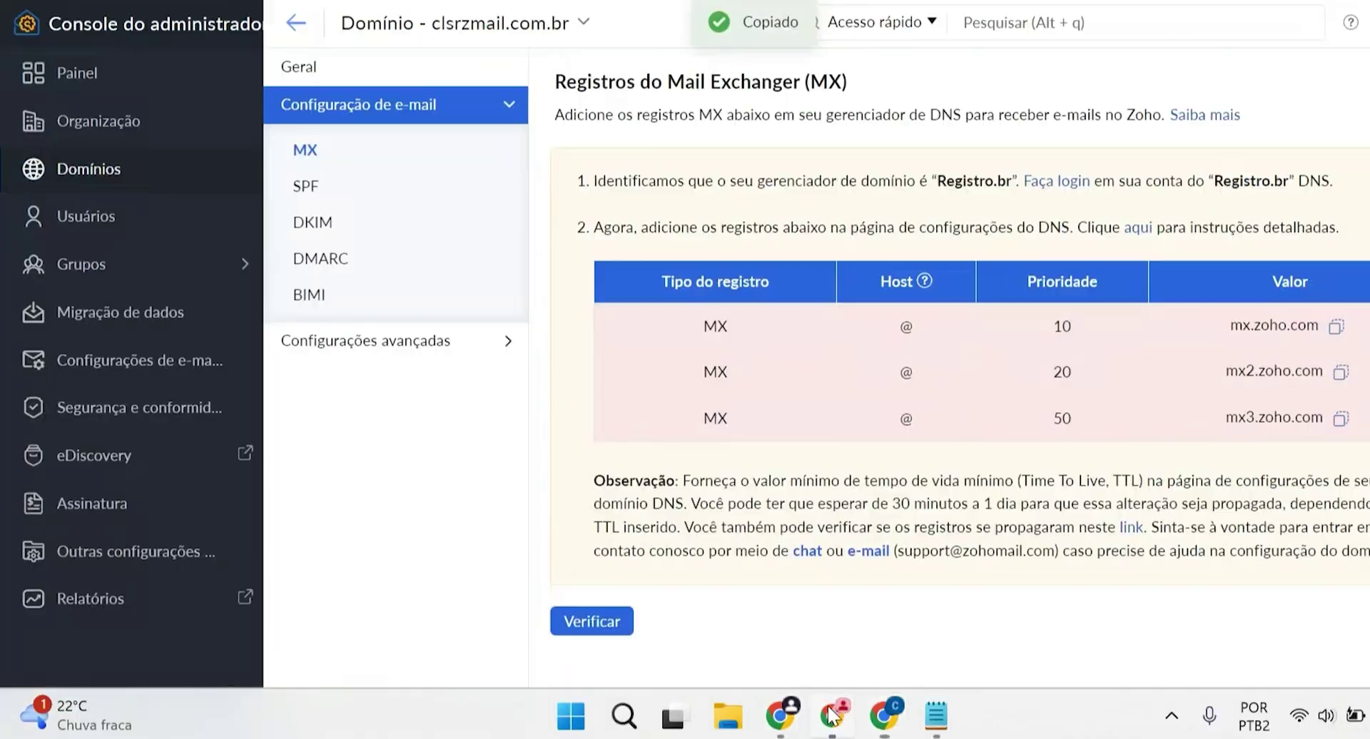
click(1341, 417)
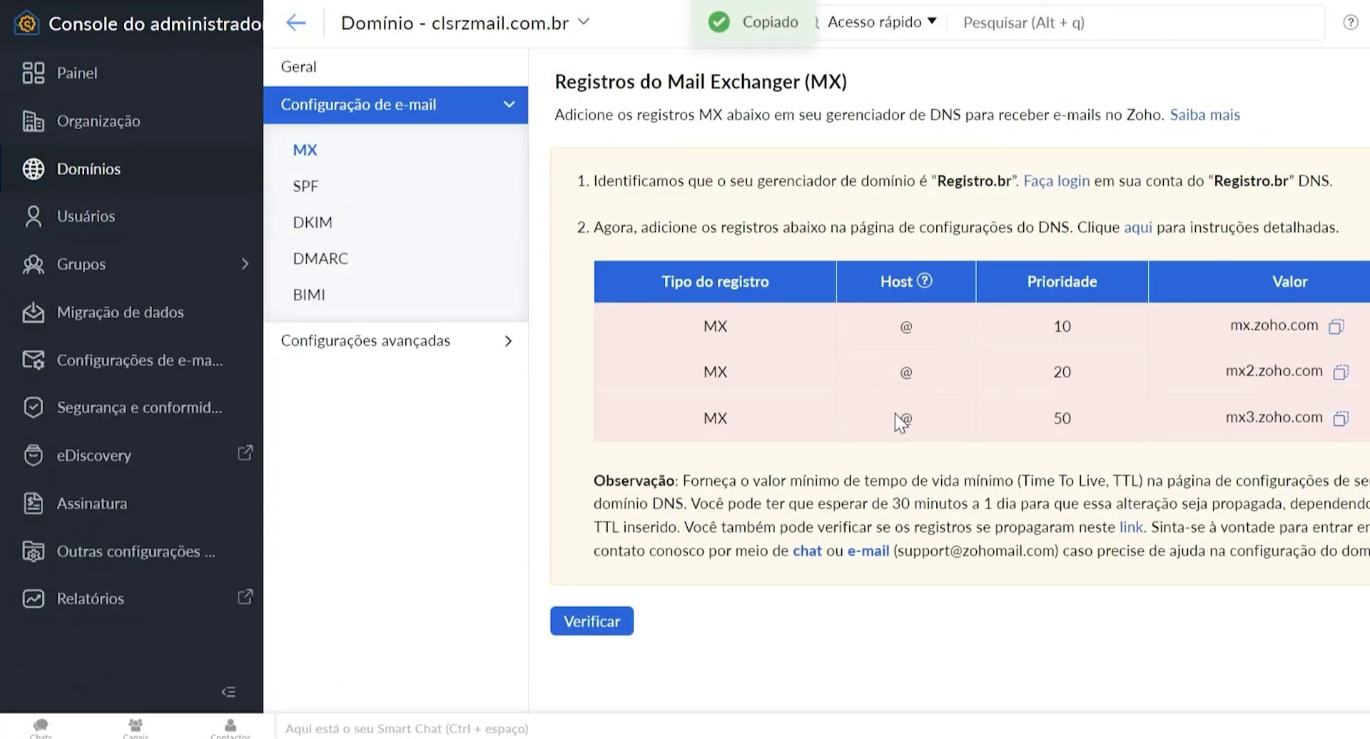
click(831, 717)
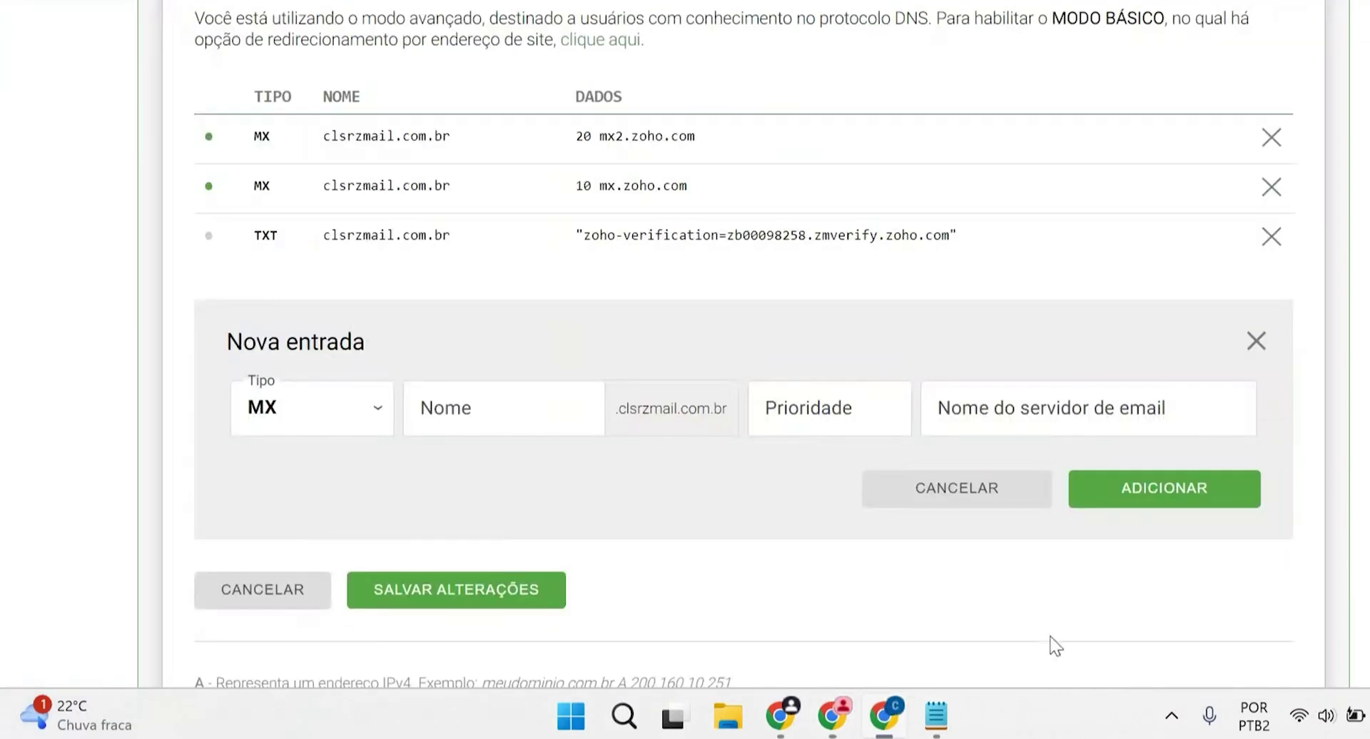
click(842, 407)
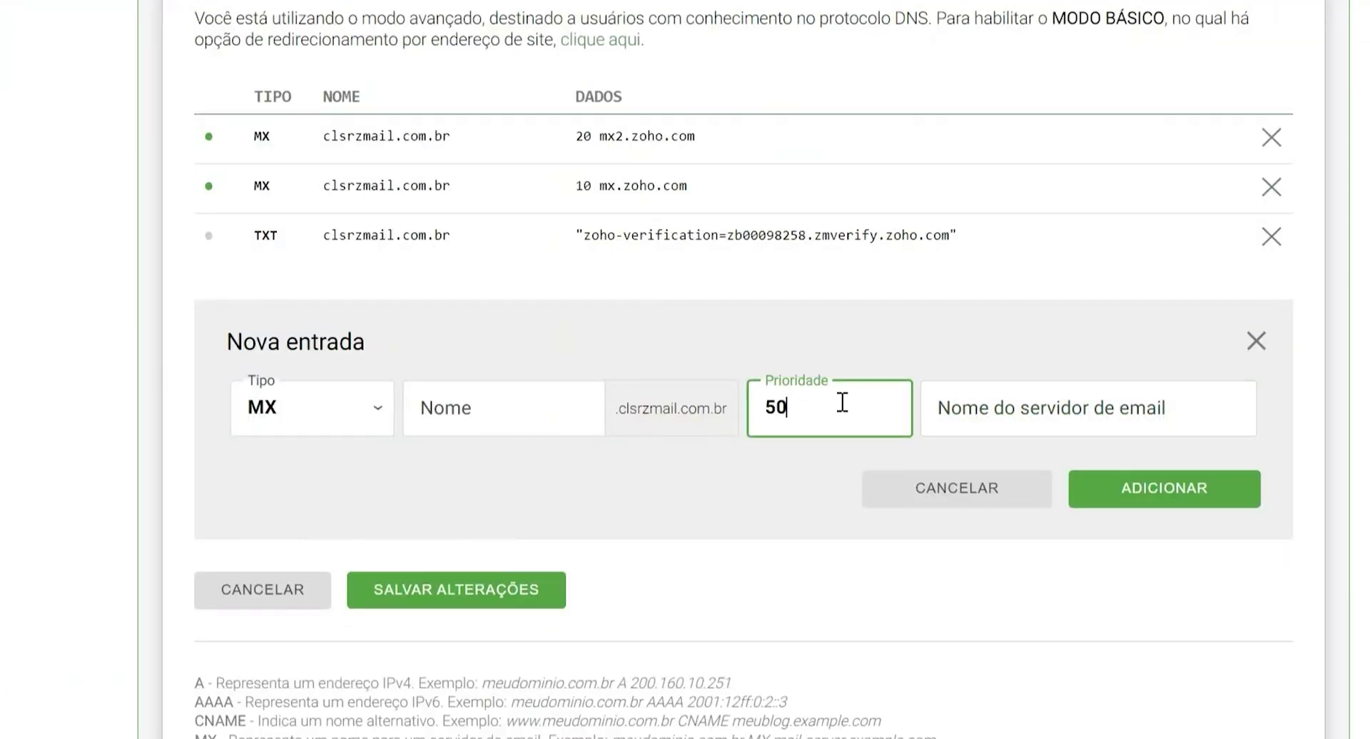
click(987, 397)
key(ctrl+v)
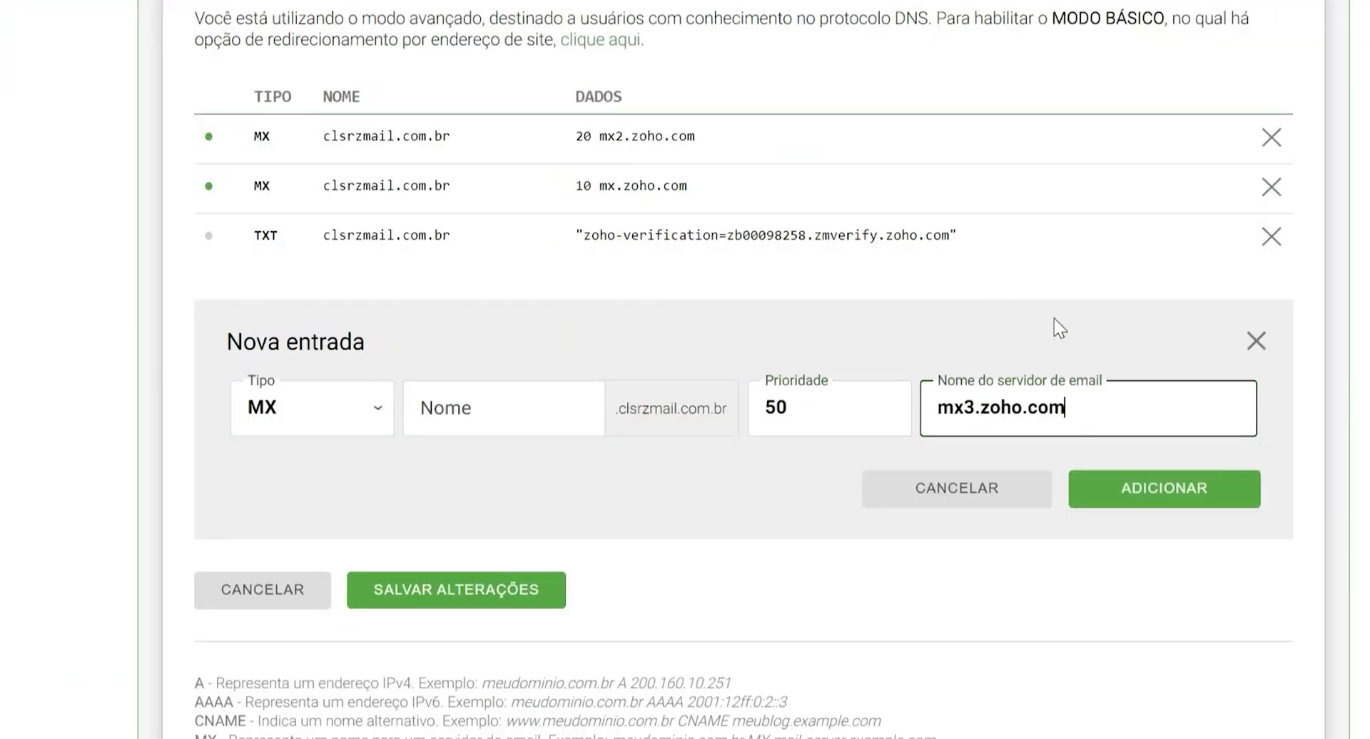
click(1095, 489)
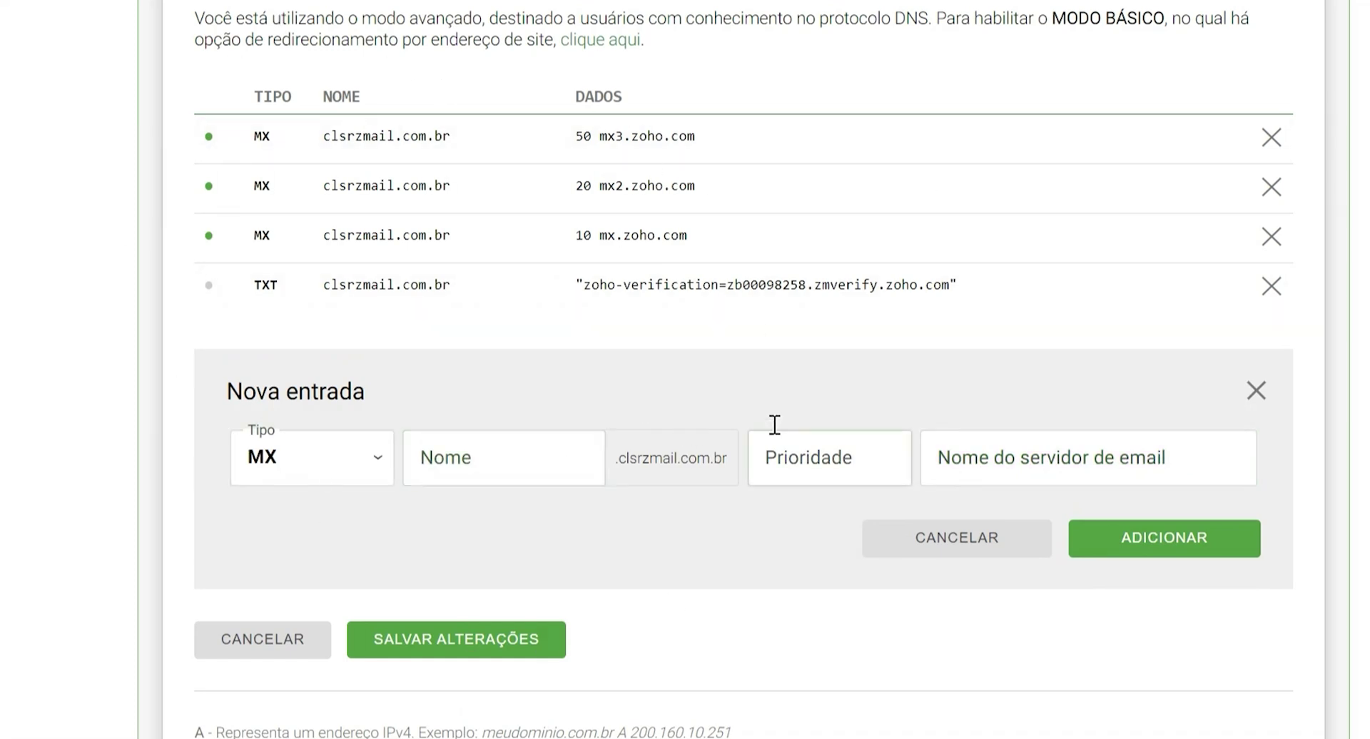
Step: Save the DNS zone changes in Registro.br and verify the domain's MX records in Zoho
click(442, 651)
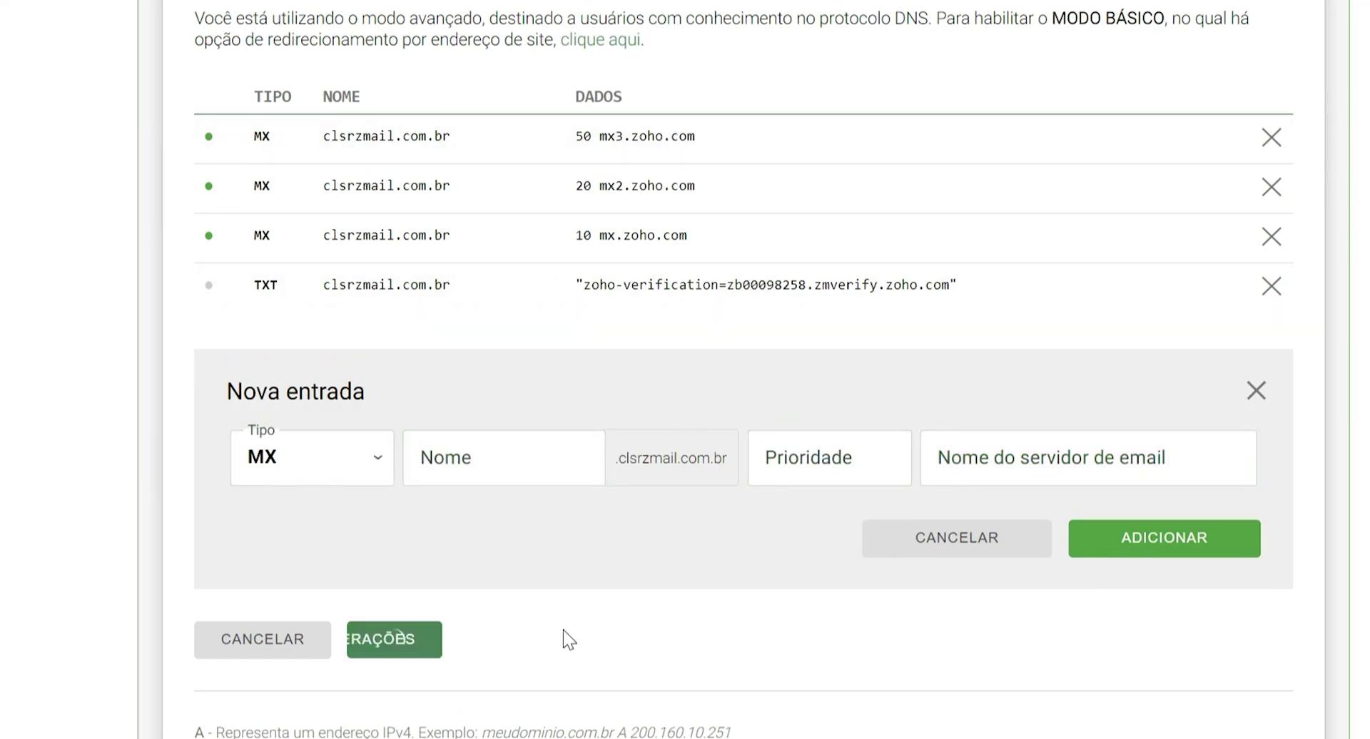
scroll(820, 345, up, 5)
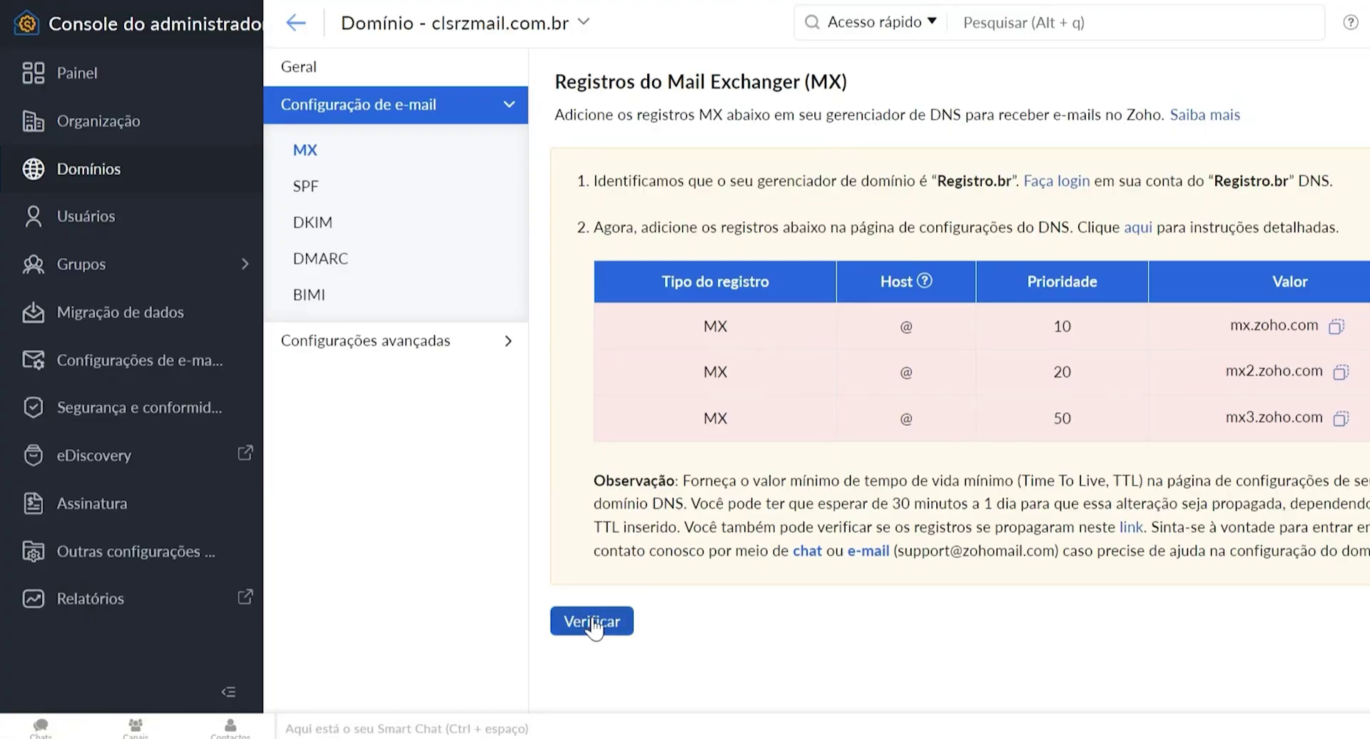
click(591, 621)
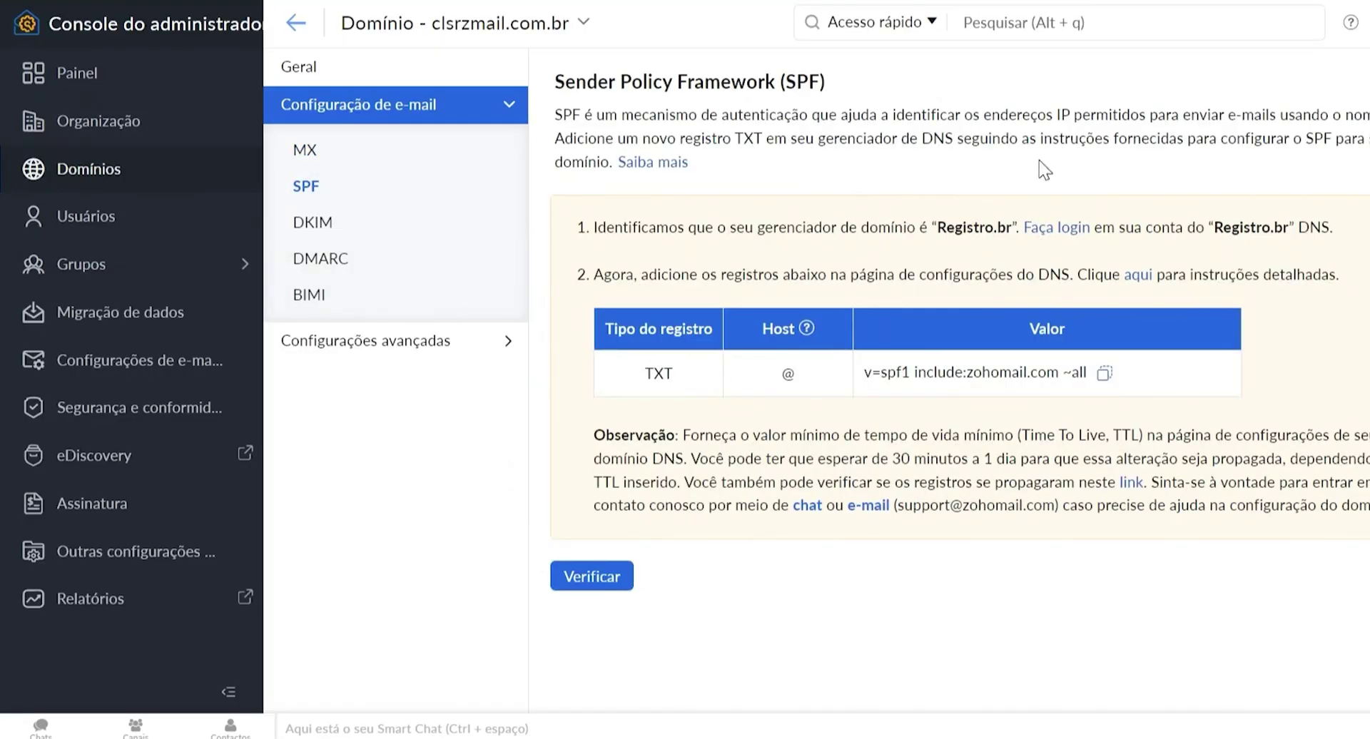
Step: Copy the SPF value from Zoho and start a new TXT entry in the Registro.br DNS zone
click(1104, 373)
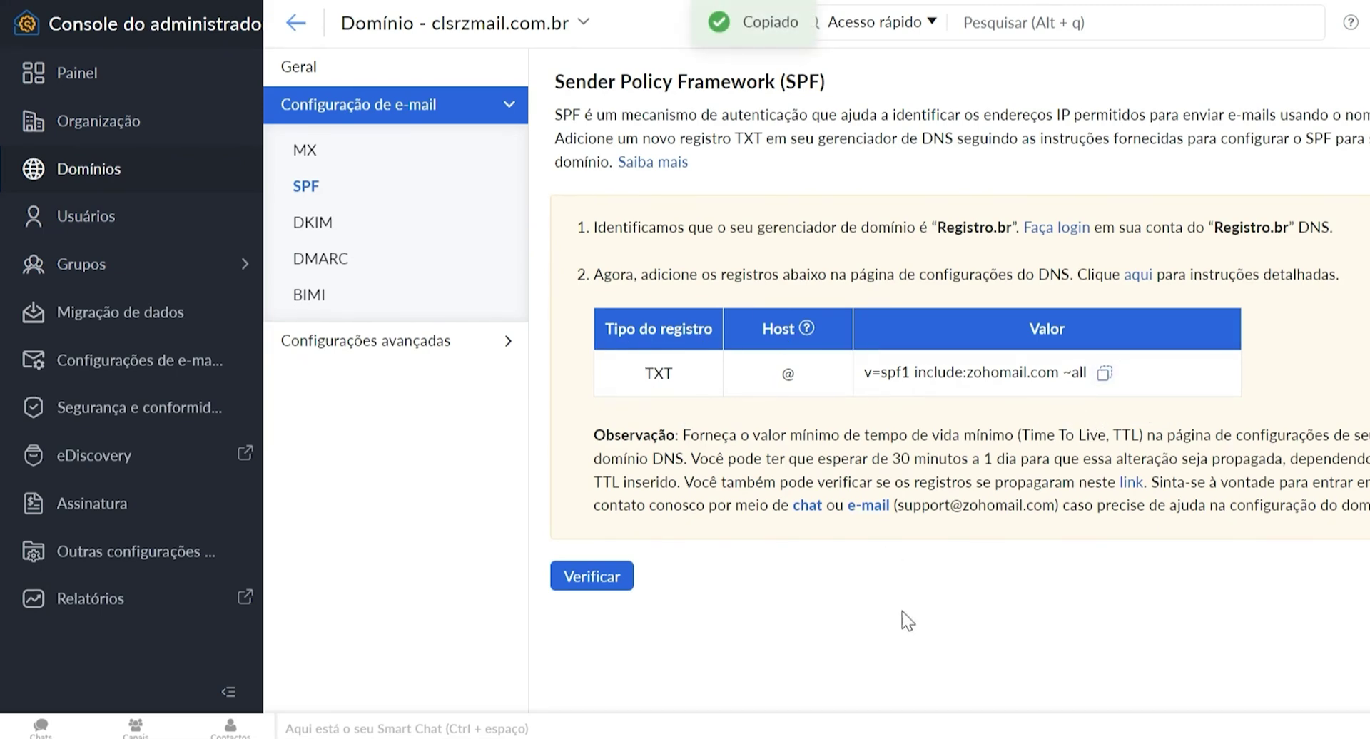
click(886, 722)
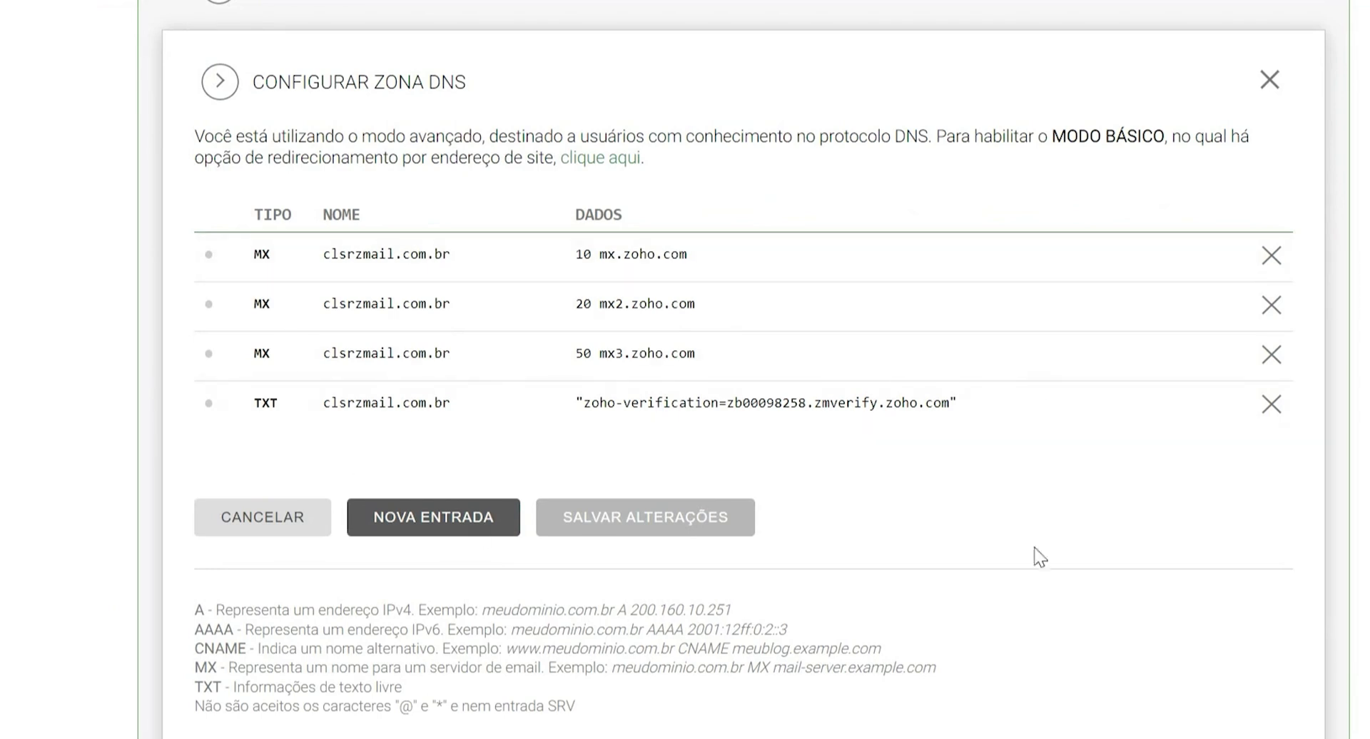
click(449, 526)
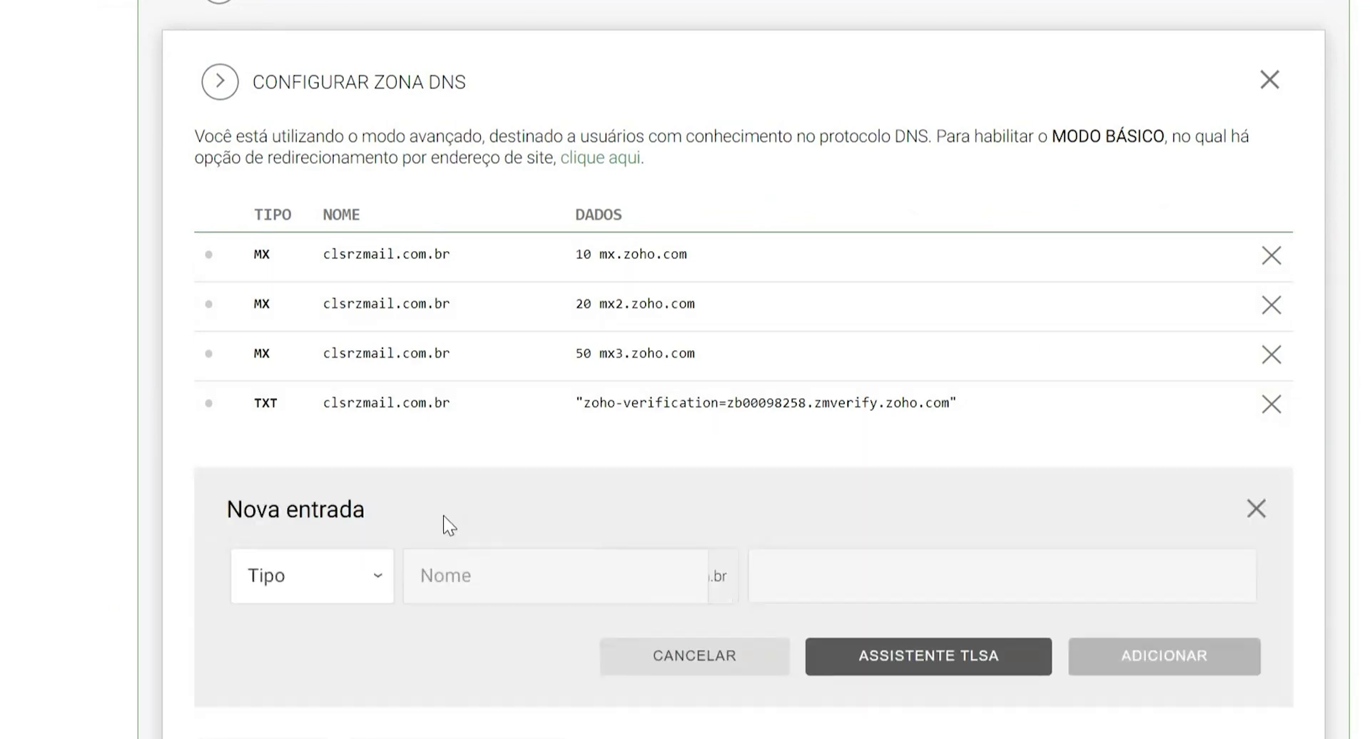
scroll(725, 358, down, 5)
click(297, 224)
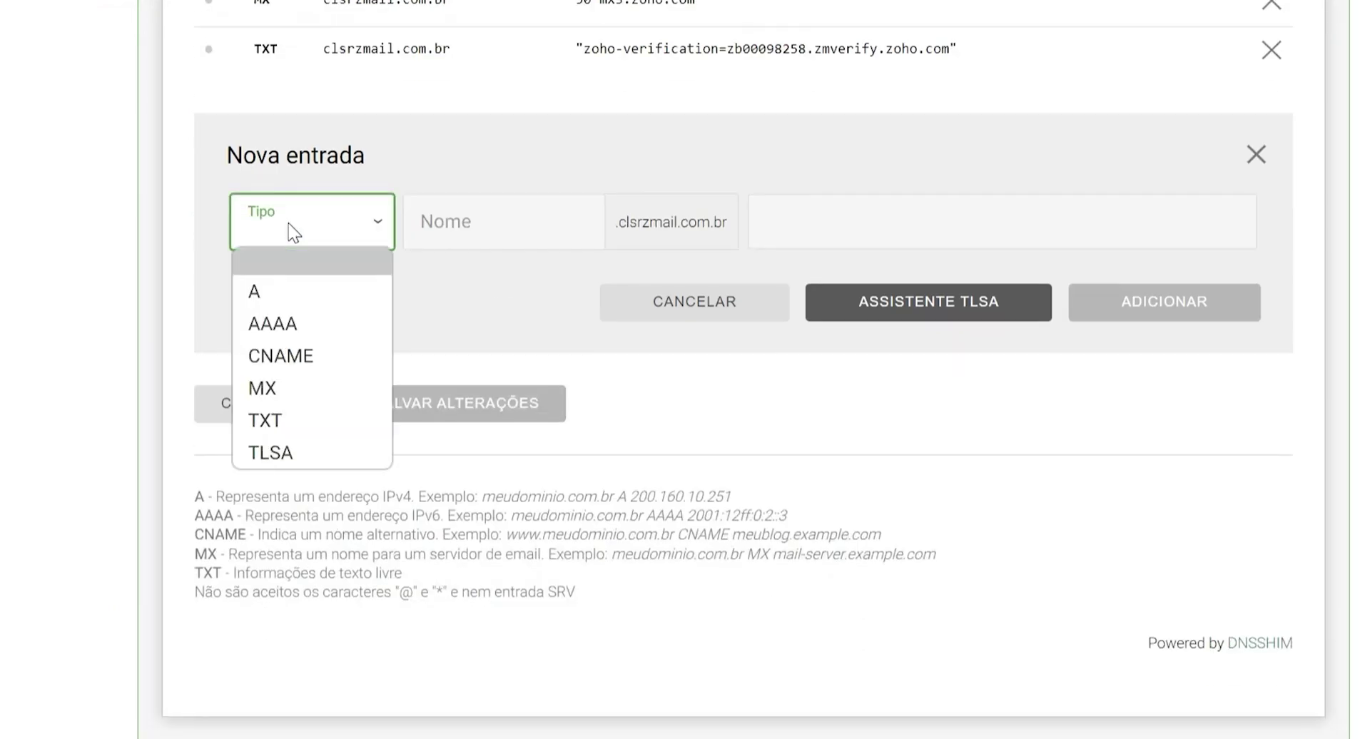
click(296, 420)
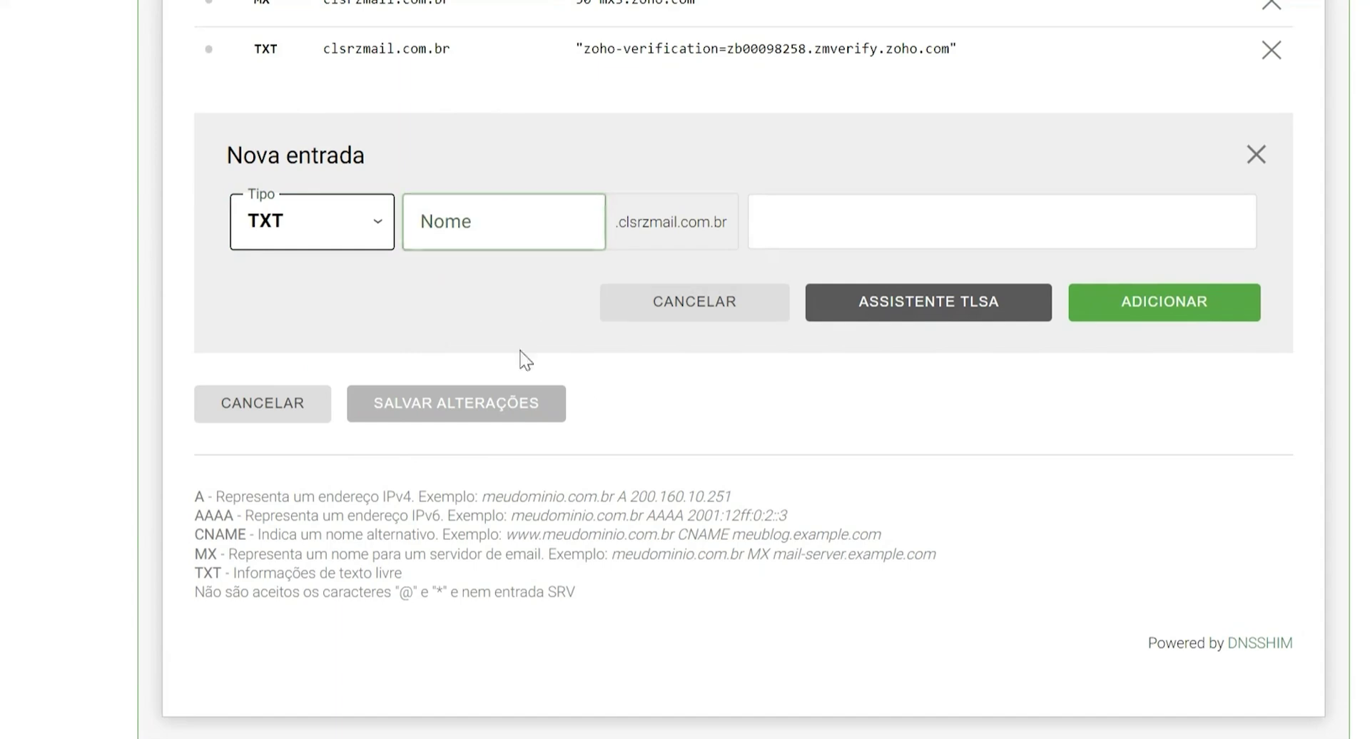
Step: Add the TXT record v=spf1 include:zohomail.com ~all to the DNS zone with a blank name and save the changes
scroll(640, 385, up, 3)
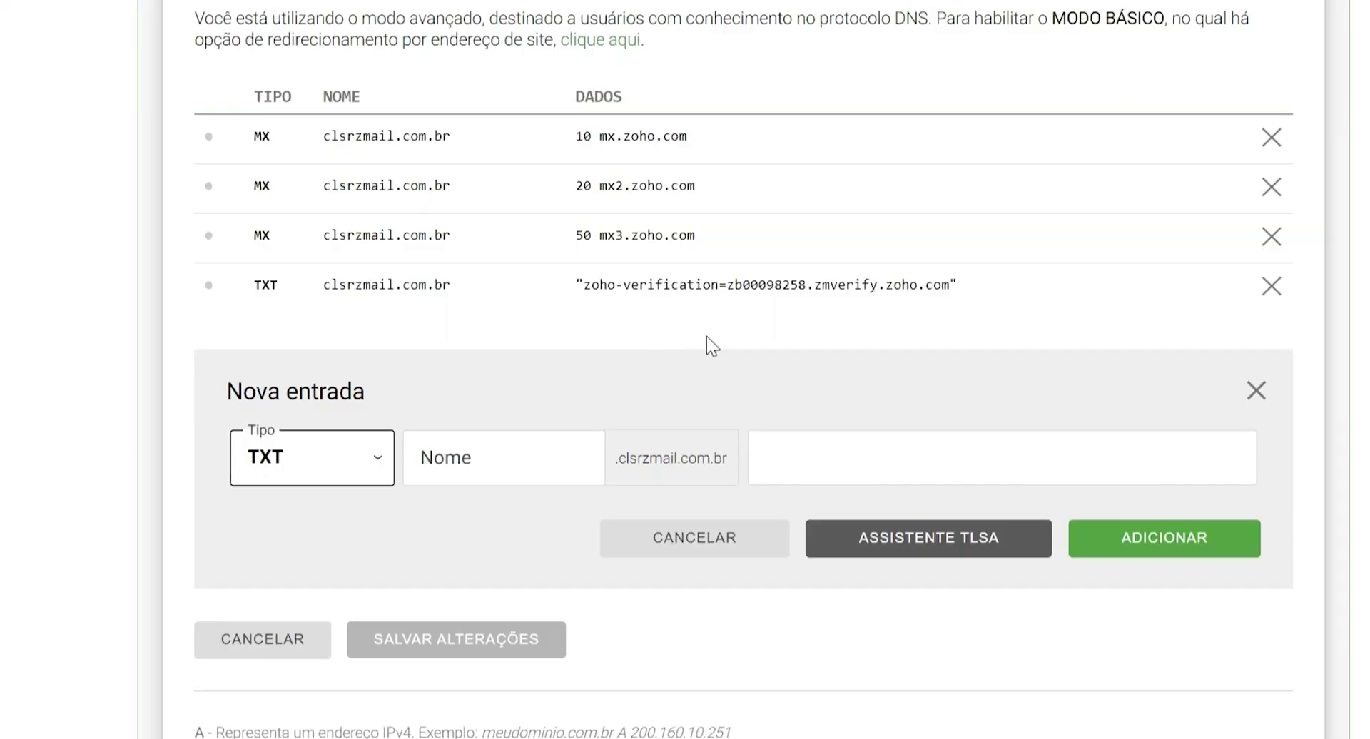
click(876, 479)
key(ctrl+v)
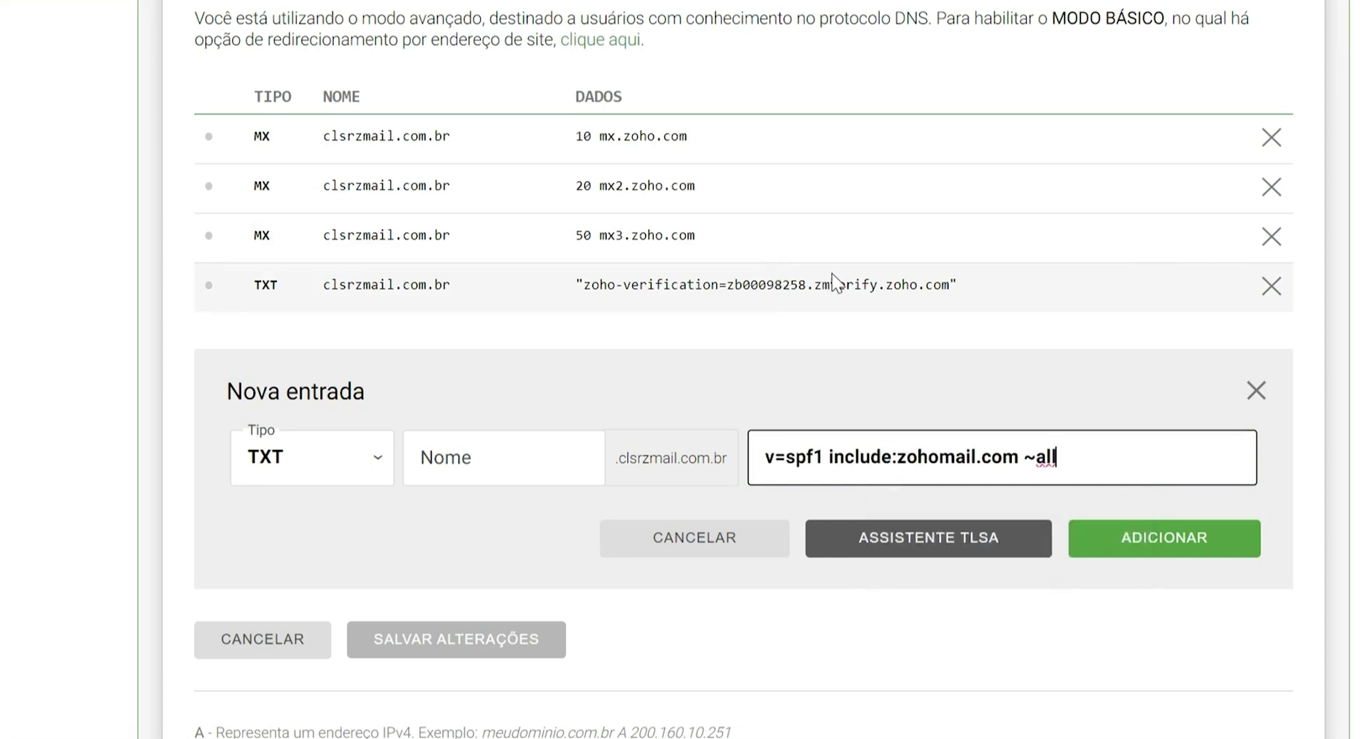
click(1189, 543)
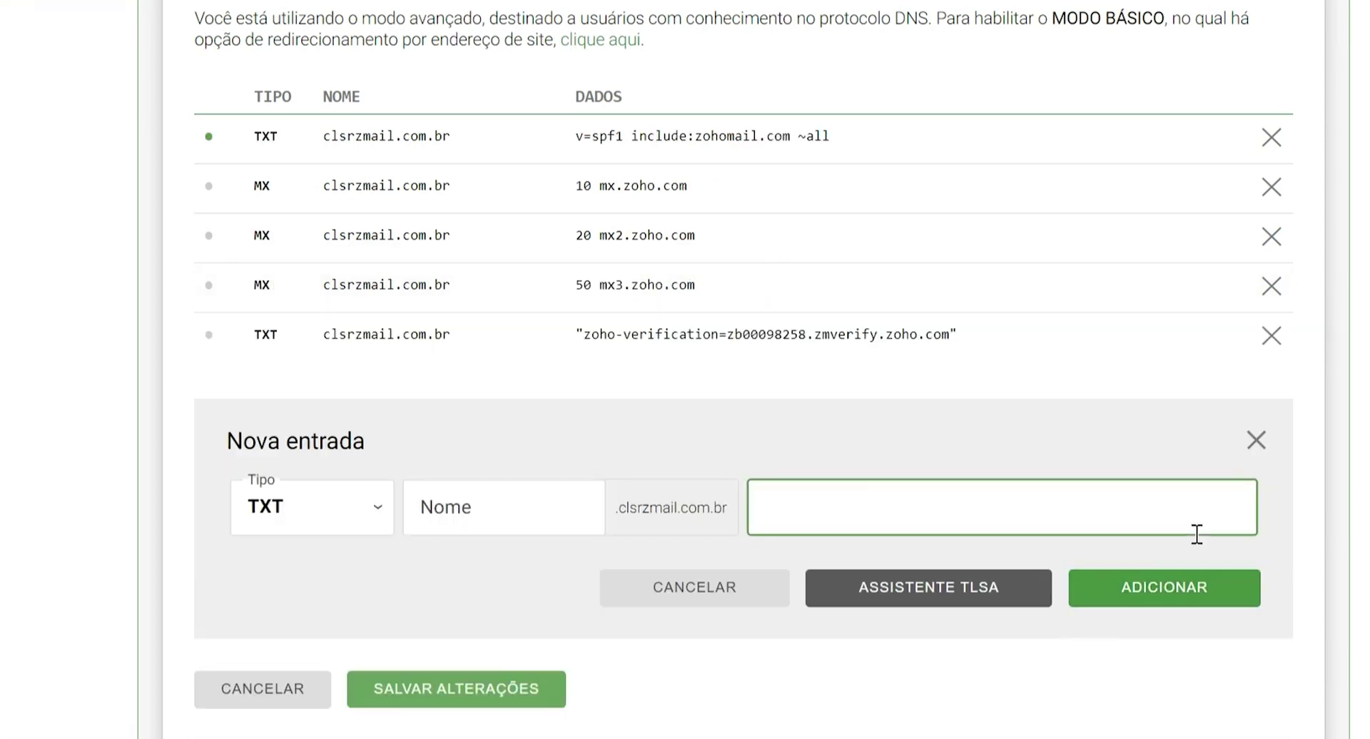
scroll(397, 671, down, 1)
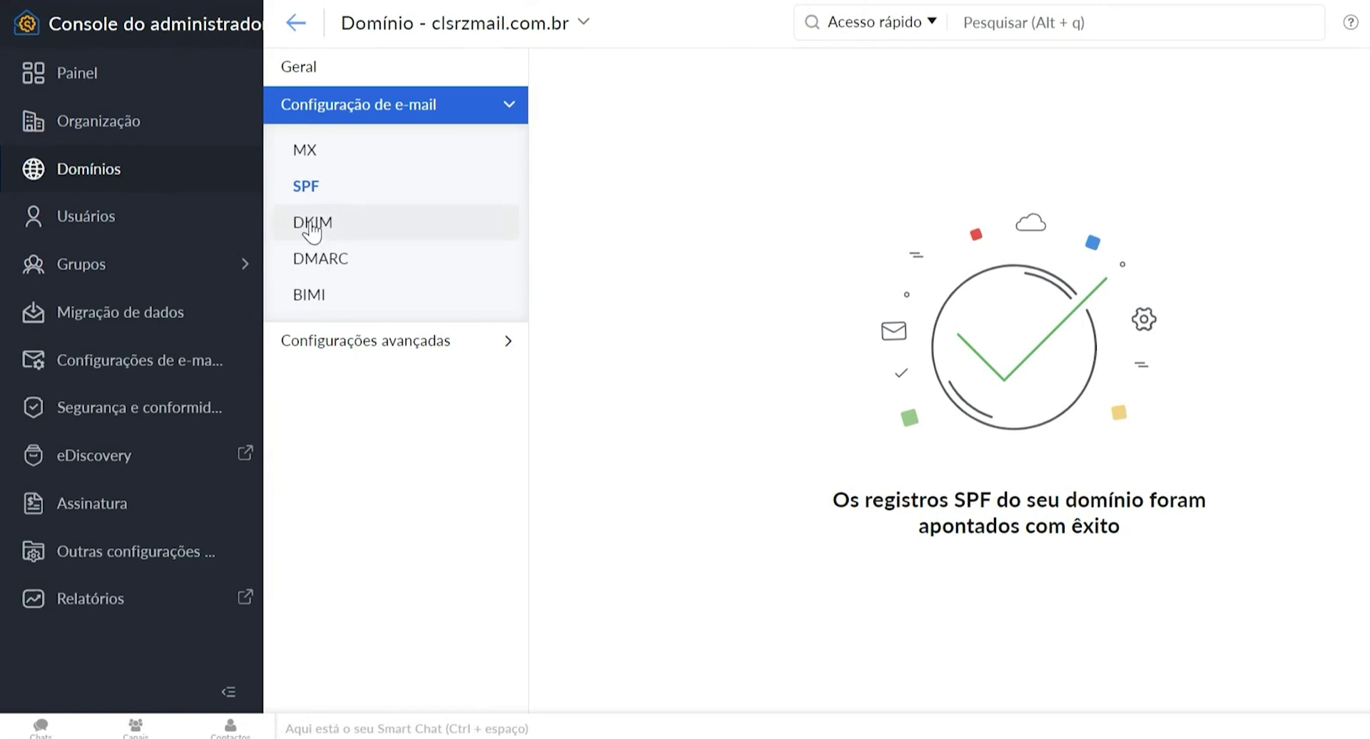
Step: Open the domain's DKIM settings in Zoho, copy the TXT host name and return to the Registro.br DNS zone
click(320, 225)
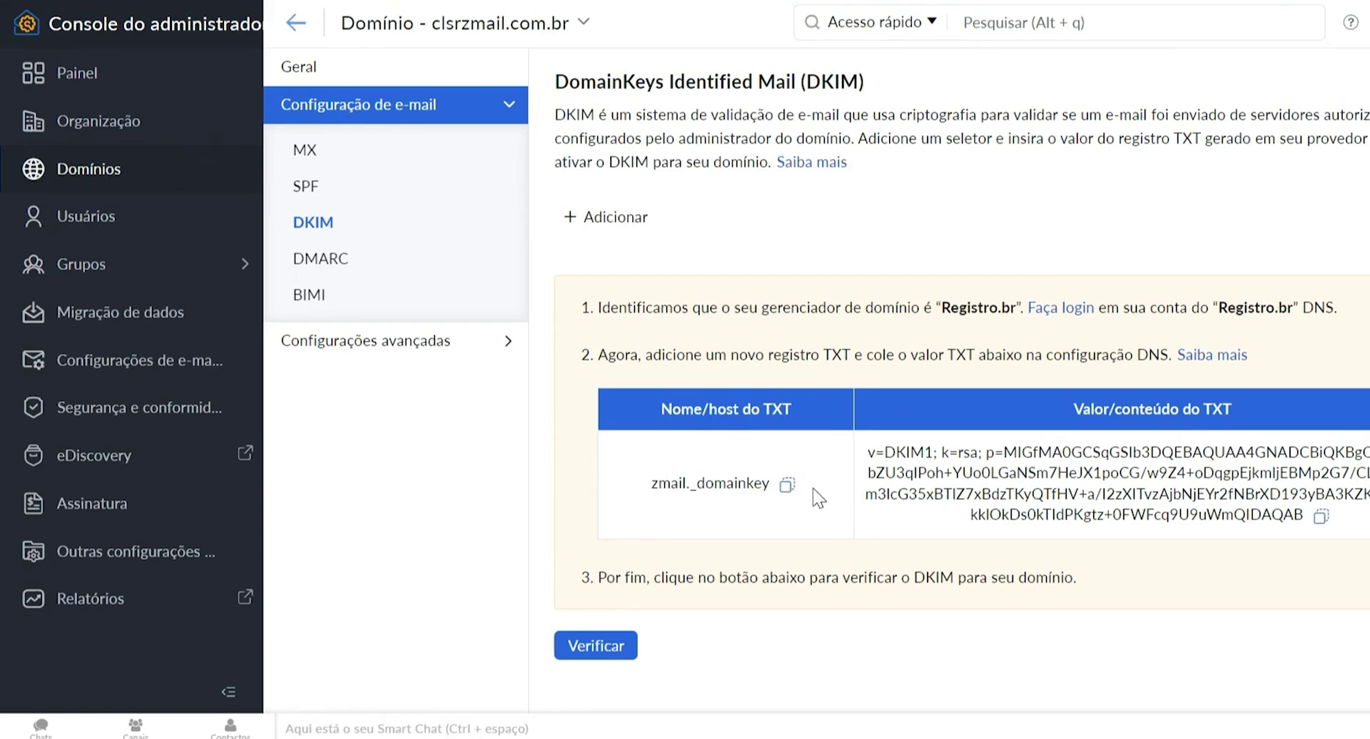
click(786, 485)
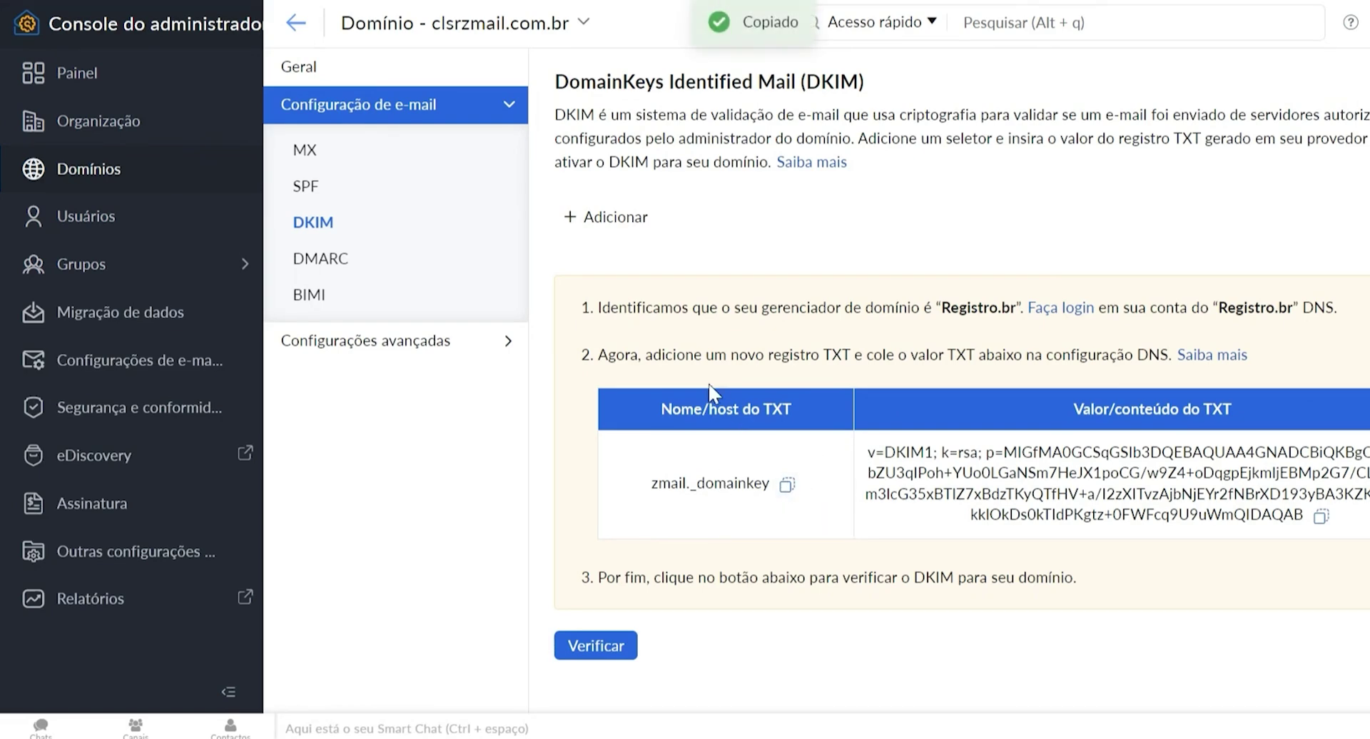
click(858, 721)
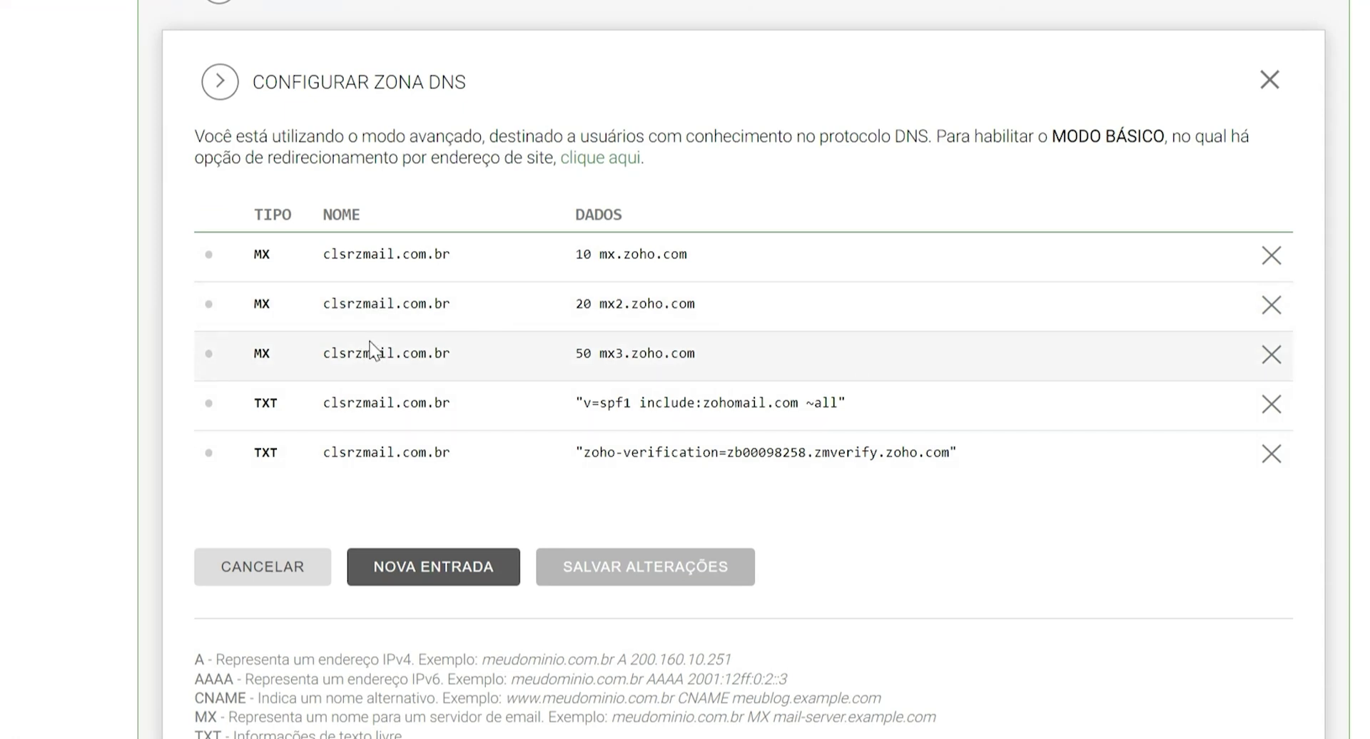
Step: Start a new TXT entry in the DNS zone with the name zmail._domainkey
click(433, 567)
scroll(621, 464, down, 3)
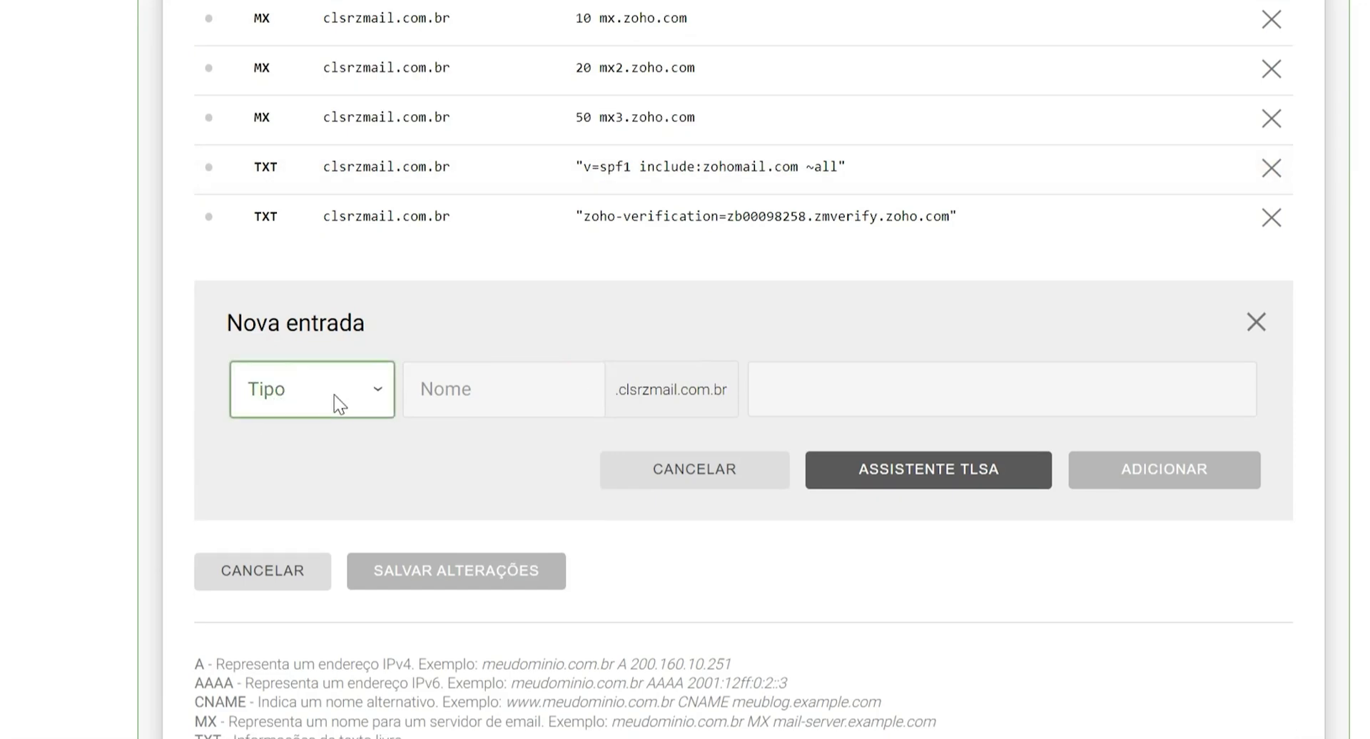
click(334, 395)
click(285, 590)
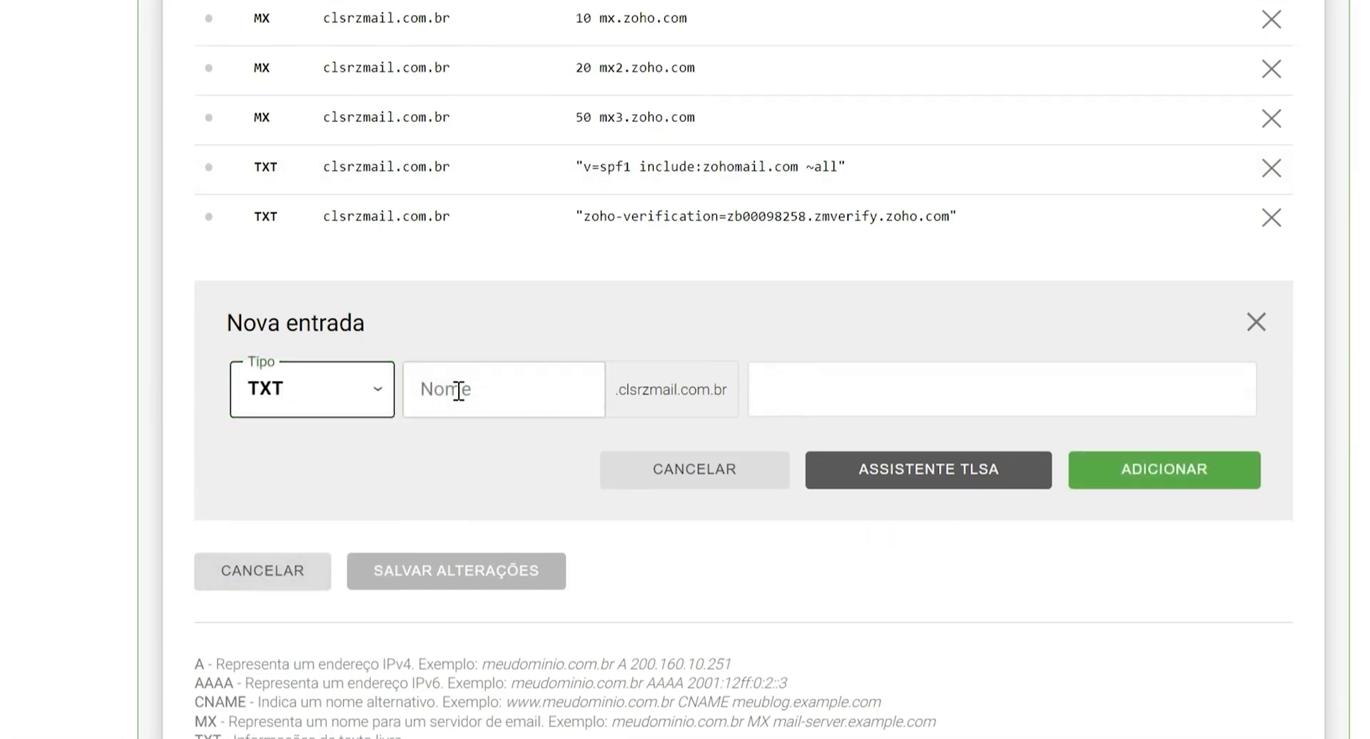
click(516, 381)
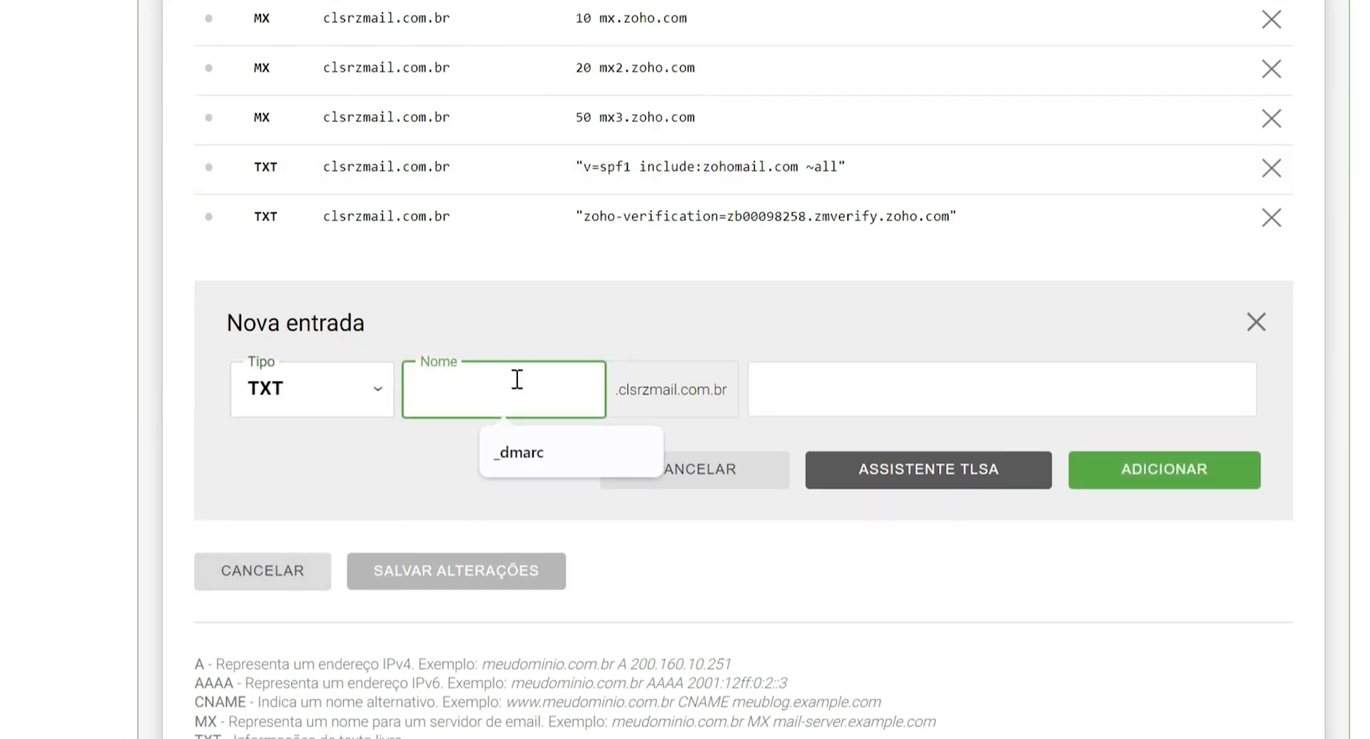
key(ctrl+v)
click(792, 312)
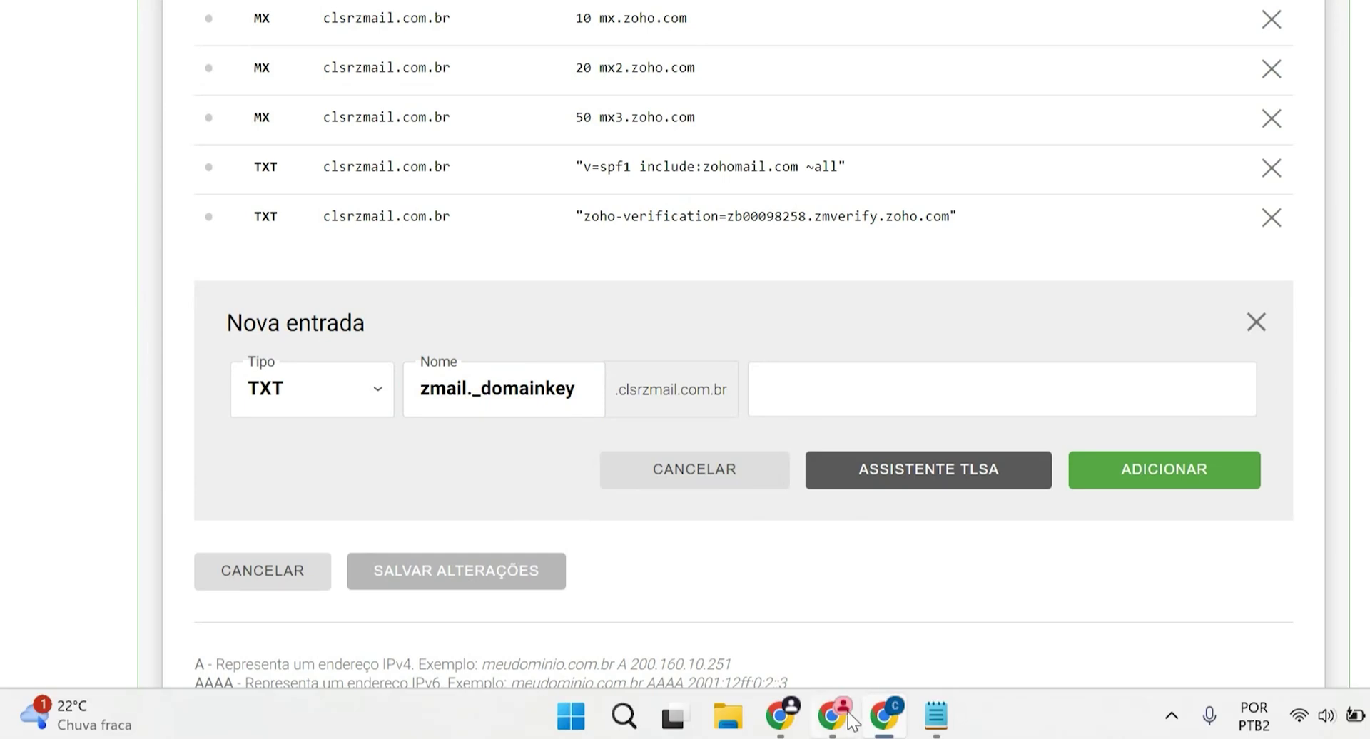
Step: Copy the DKIM TXT value from Zoho, add it as the content of the zmail._domainkey record and save the DNS zone
click(842, 719)
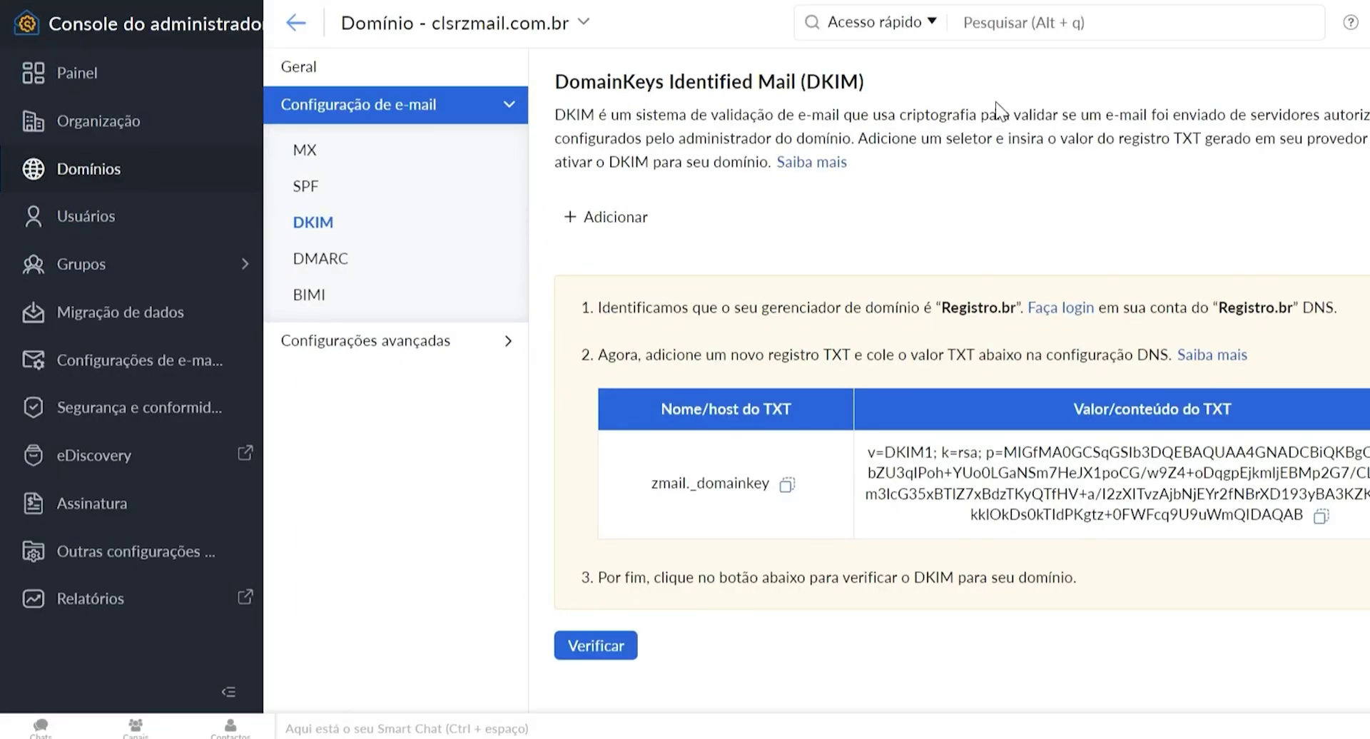
click(1320, 516)
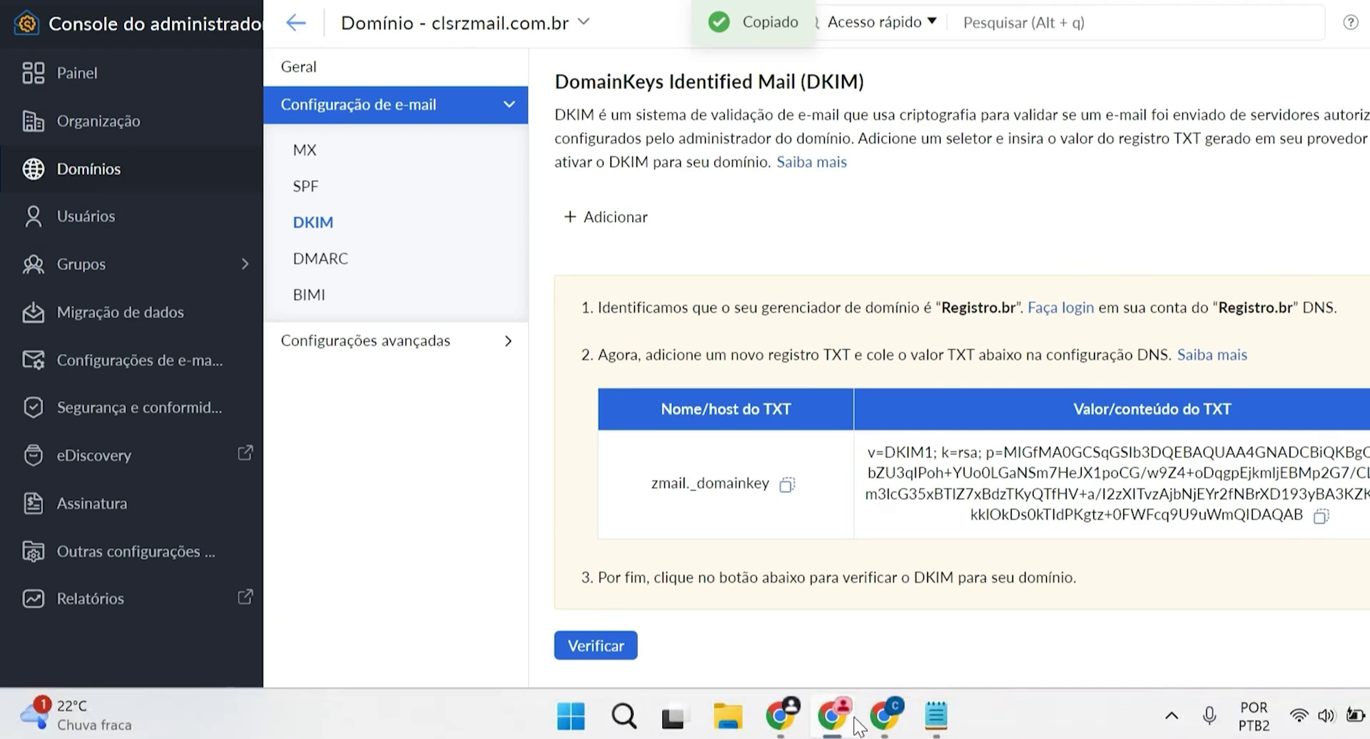
click(874, 722)
click(911, 385)
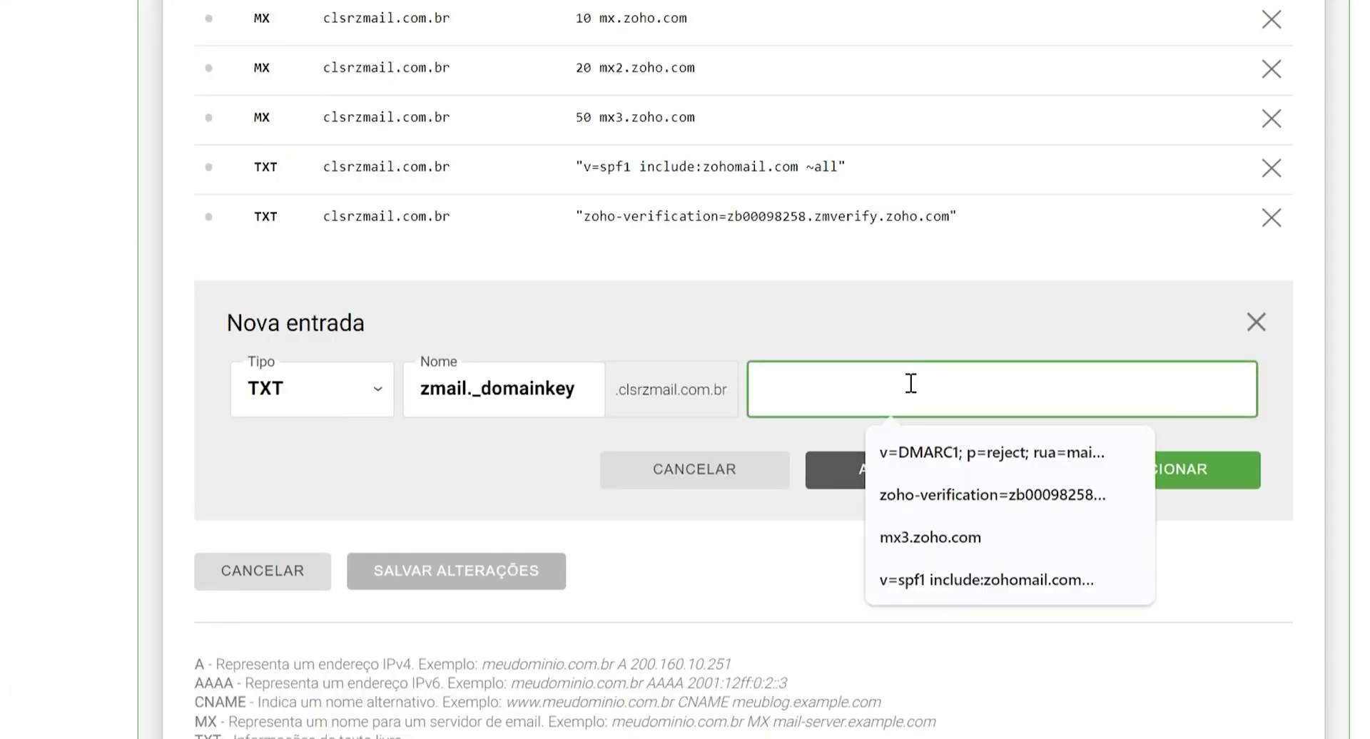
key(ctrl+v)
click(1127, 476)
click(933, 499)
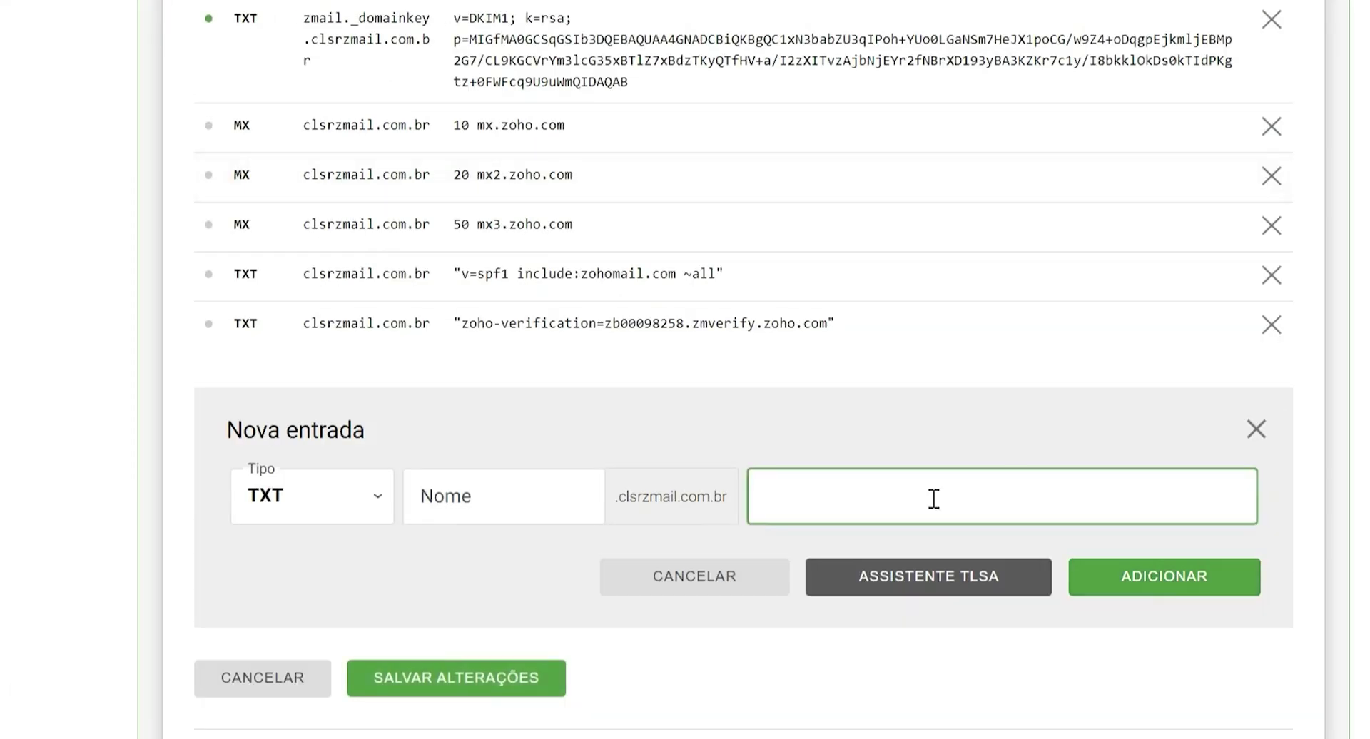
click(322, 184)
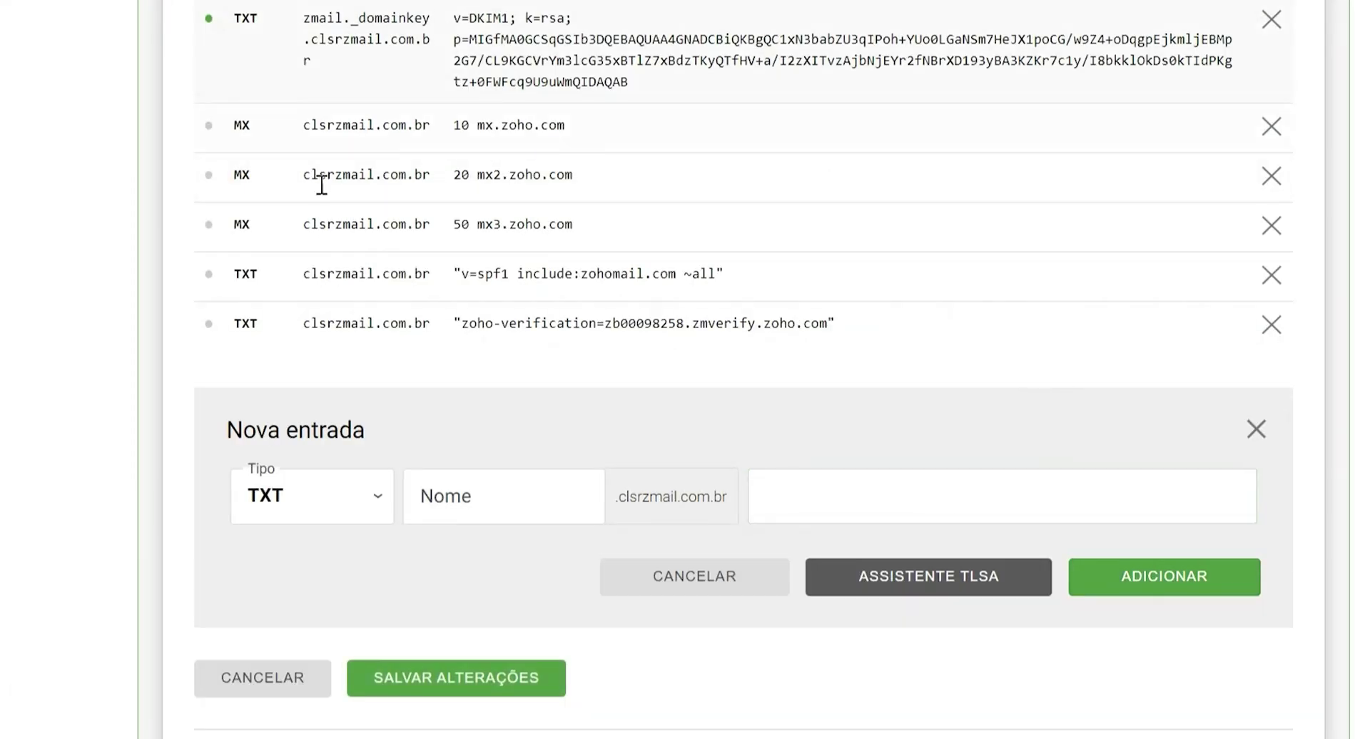
click(452, 679)
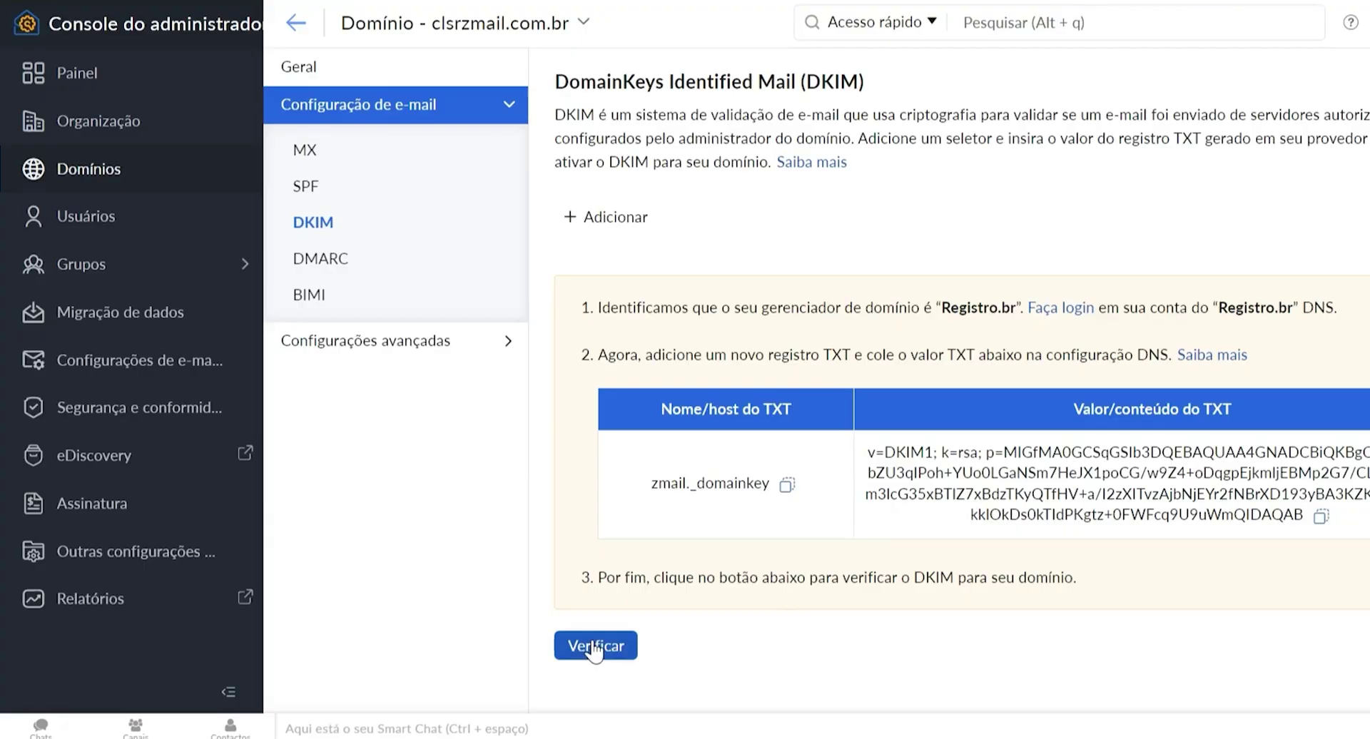
Step: Verify the DKIM record in Zoho and enable the DKIM status for the domain
click(591, 648)
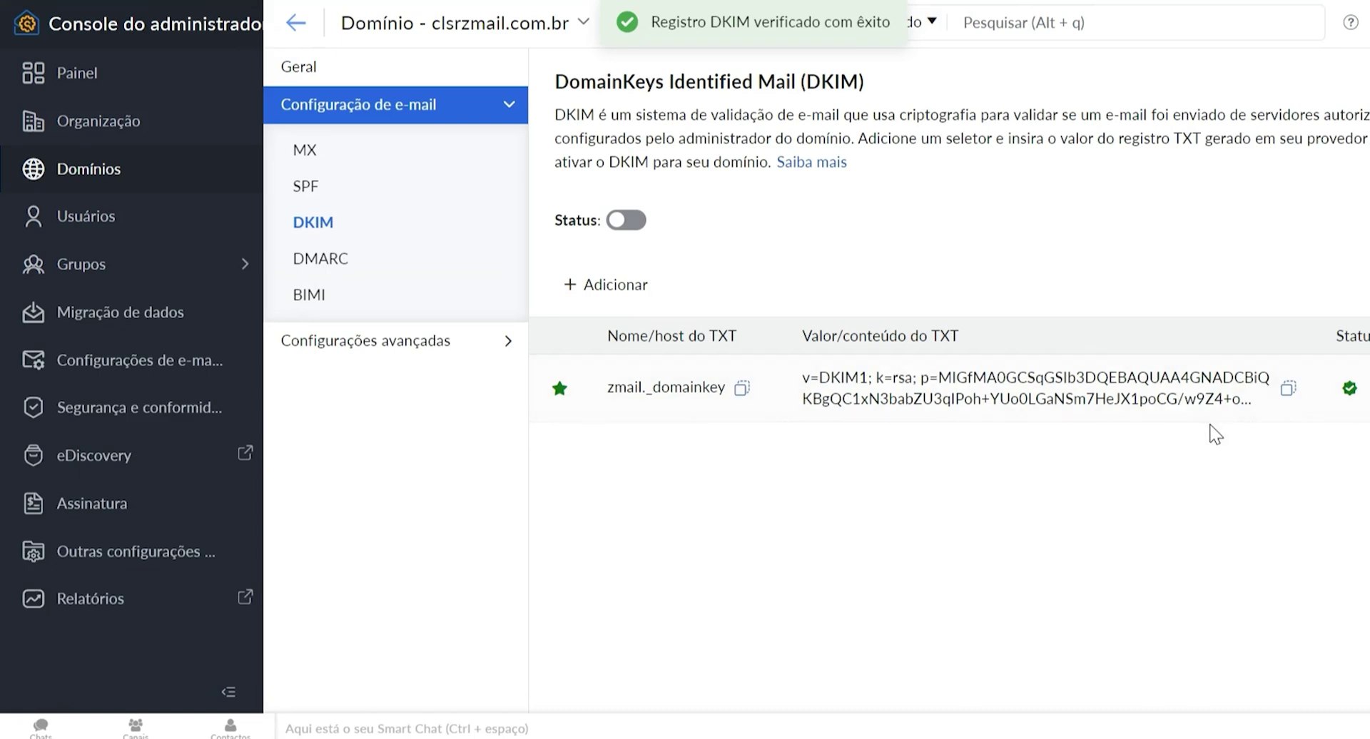
click(627, 221)
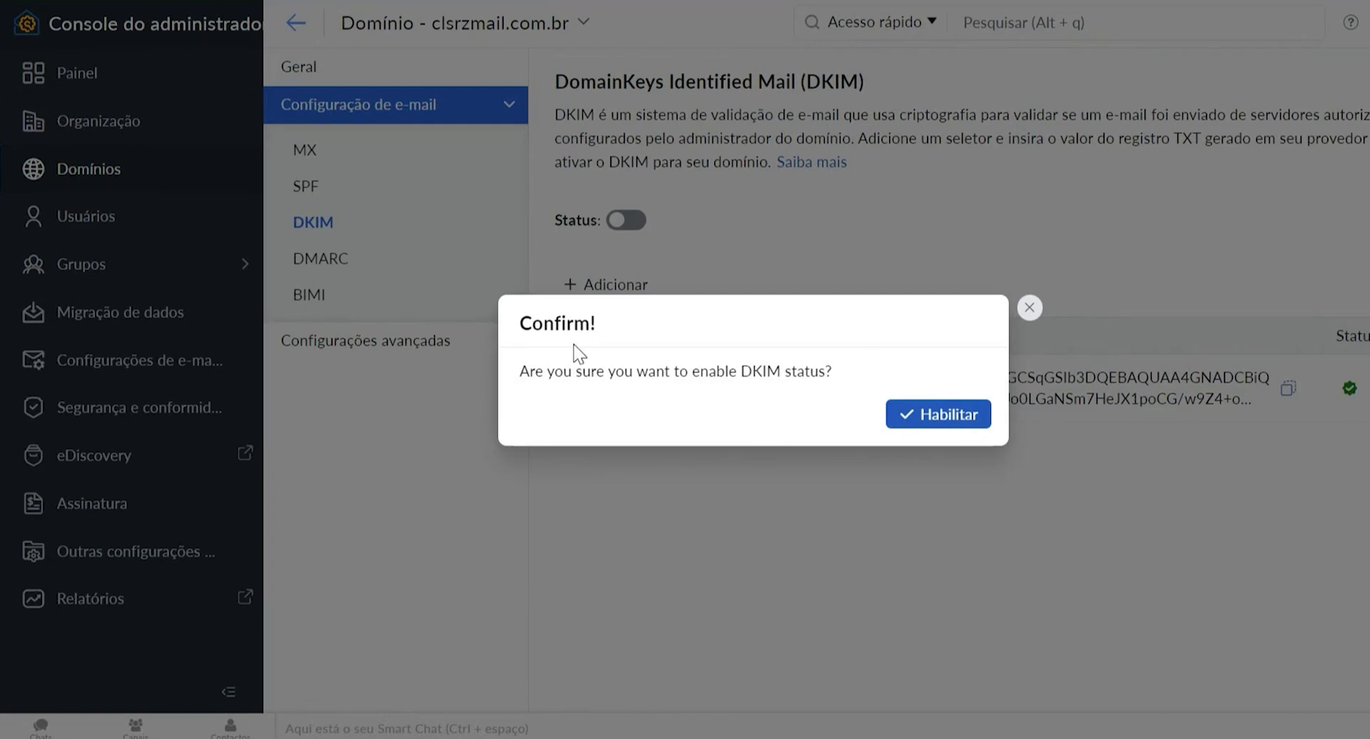
click(943, 418)
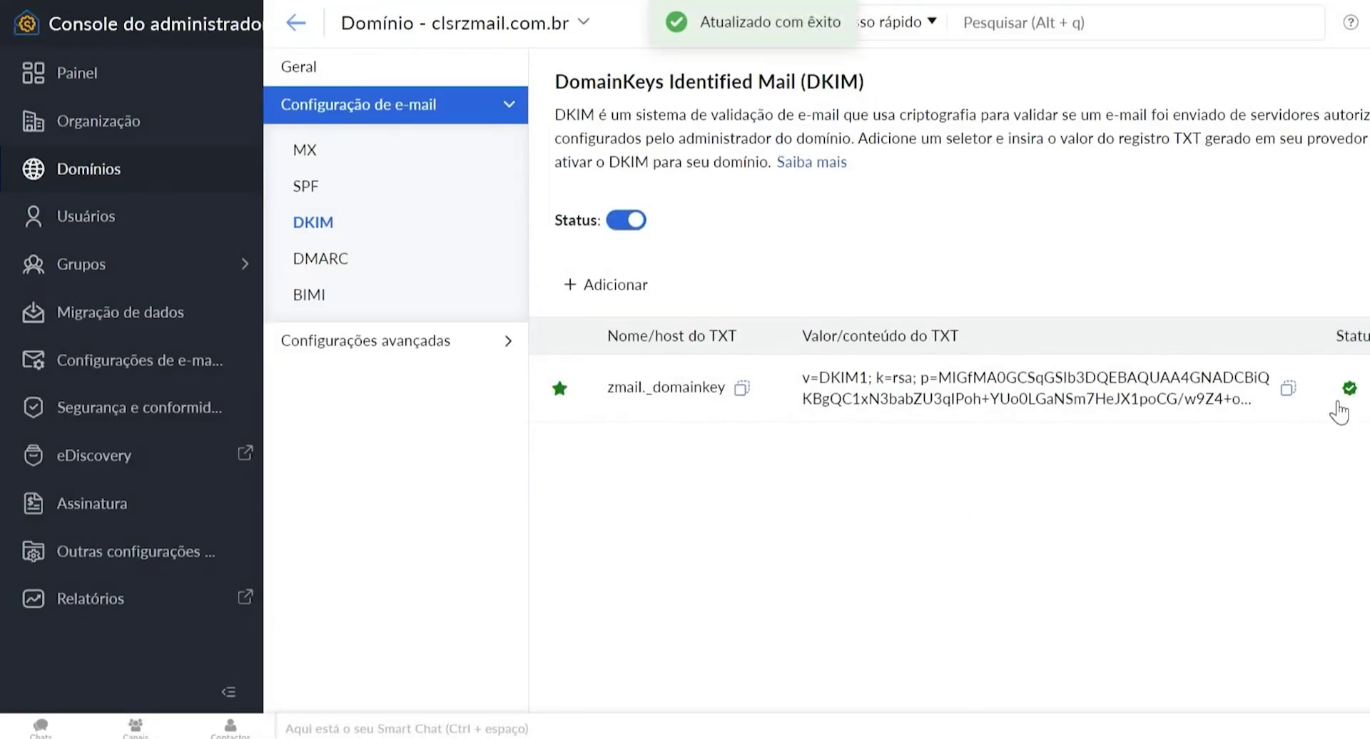